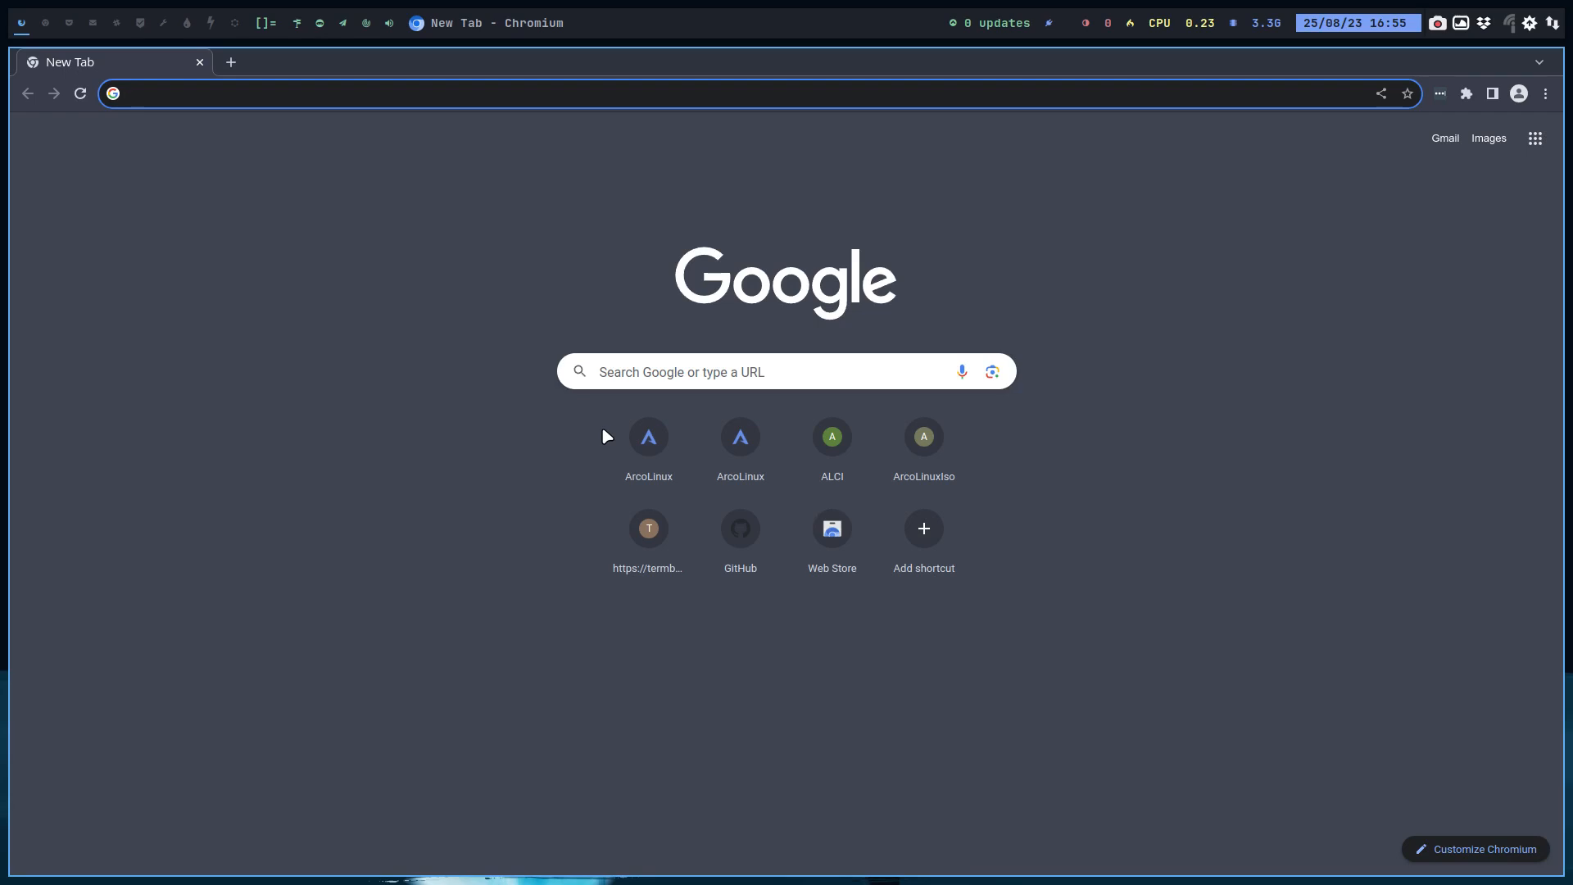
Step: Open the ArcoLinux website and navigate to the AAG page under Help ArcoLinux
{"action": "type", "text": "arcolinux.info"}
{"action": "key", "text": "Return"}
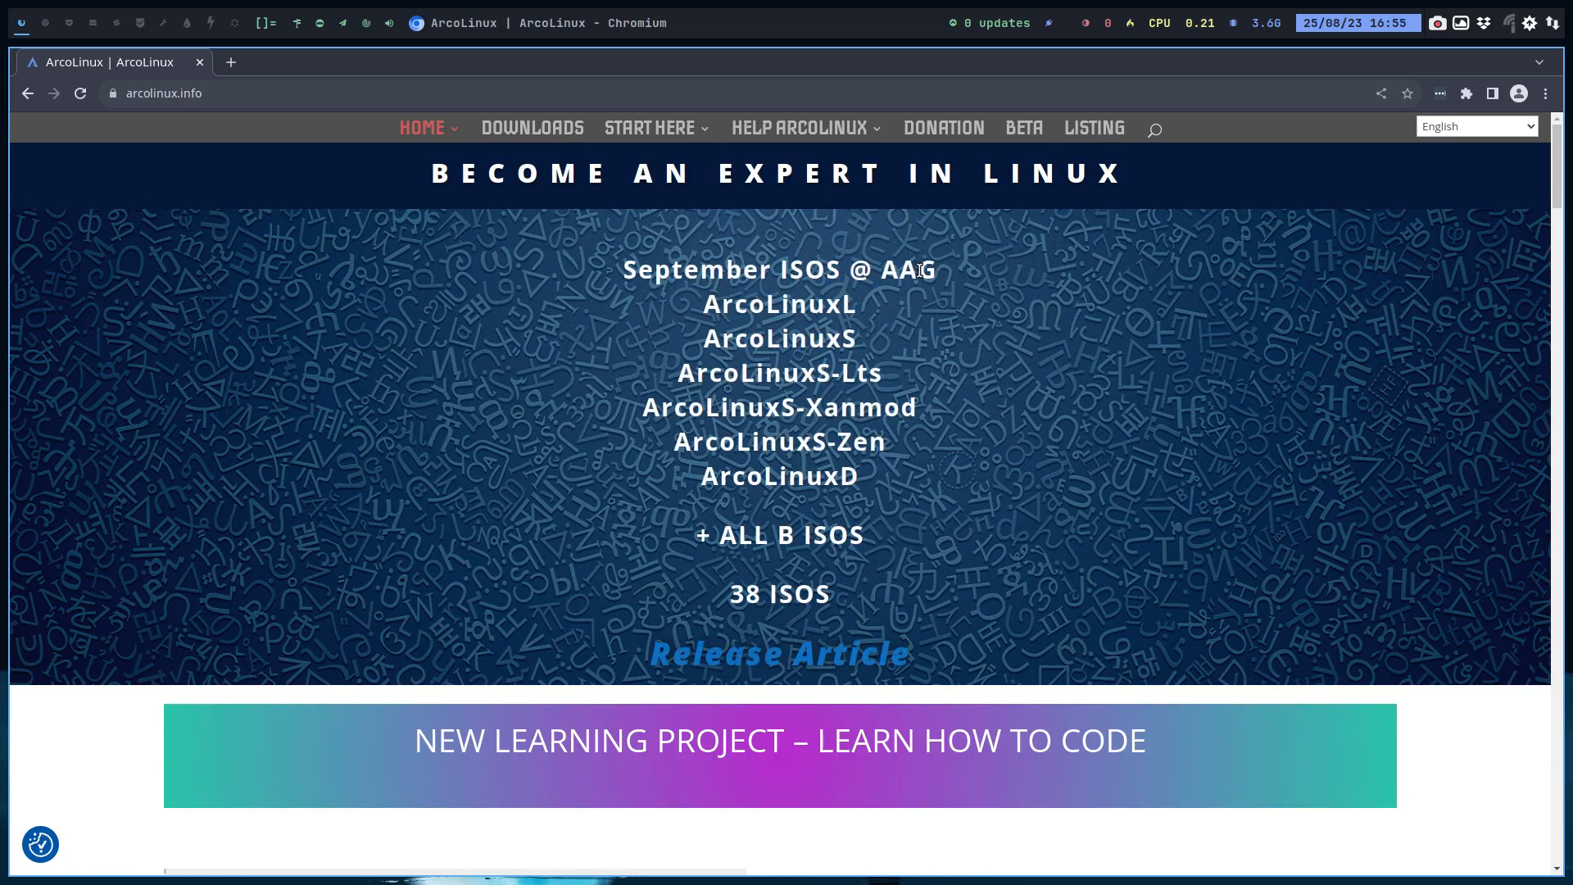
{"action": "left_click", "coordinate": [859, 128]}
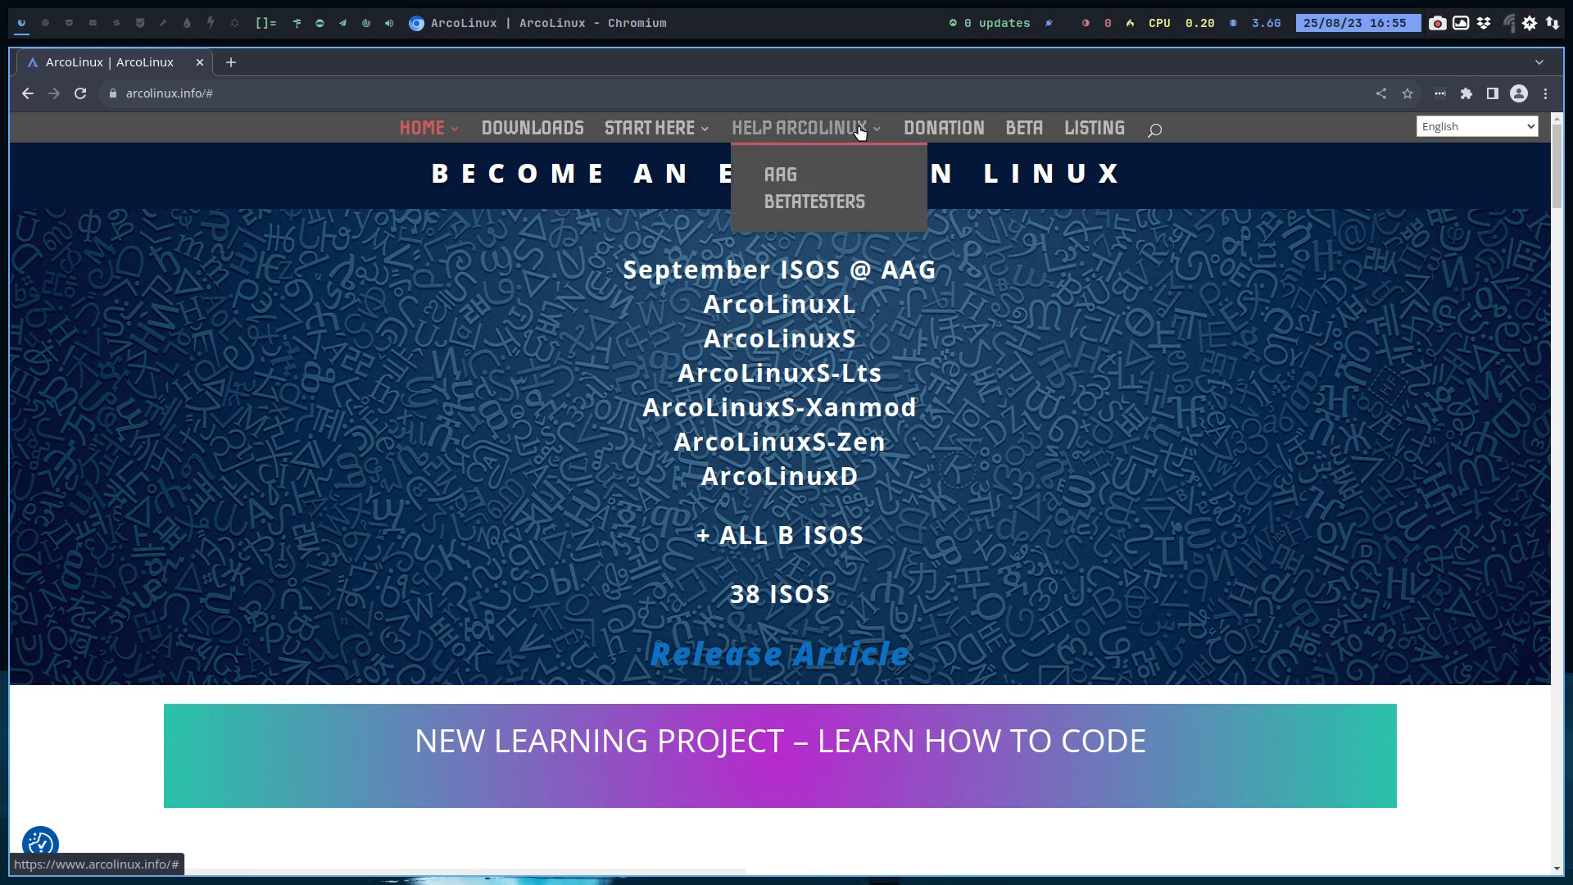
{"action": "left_click", "coordinate": [785, 174]}
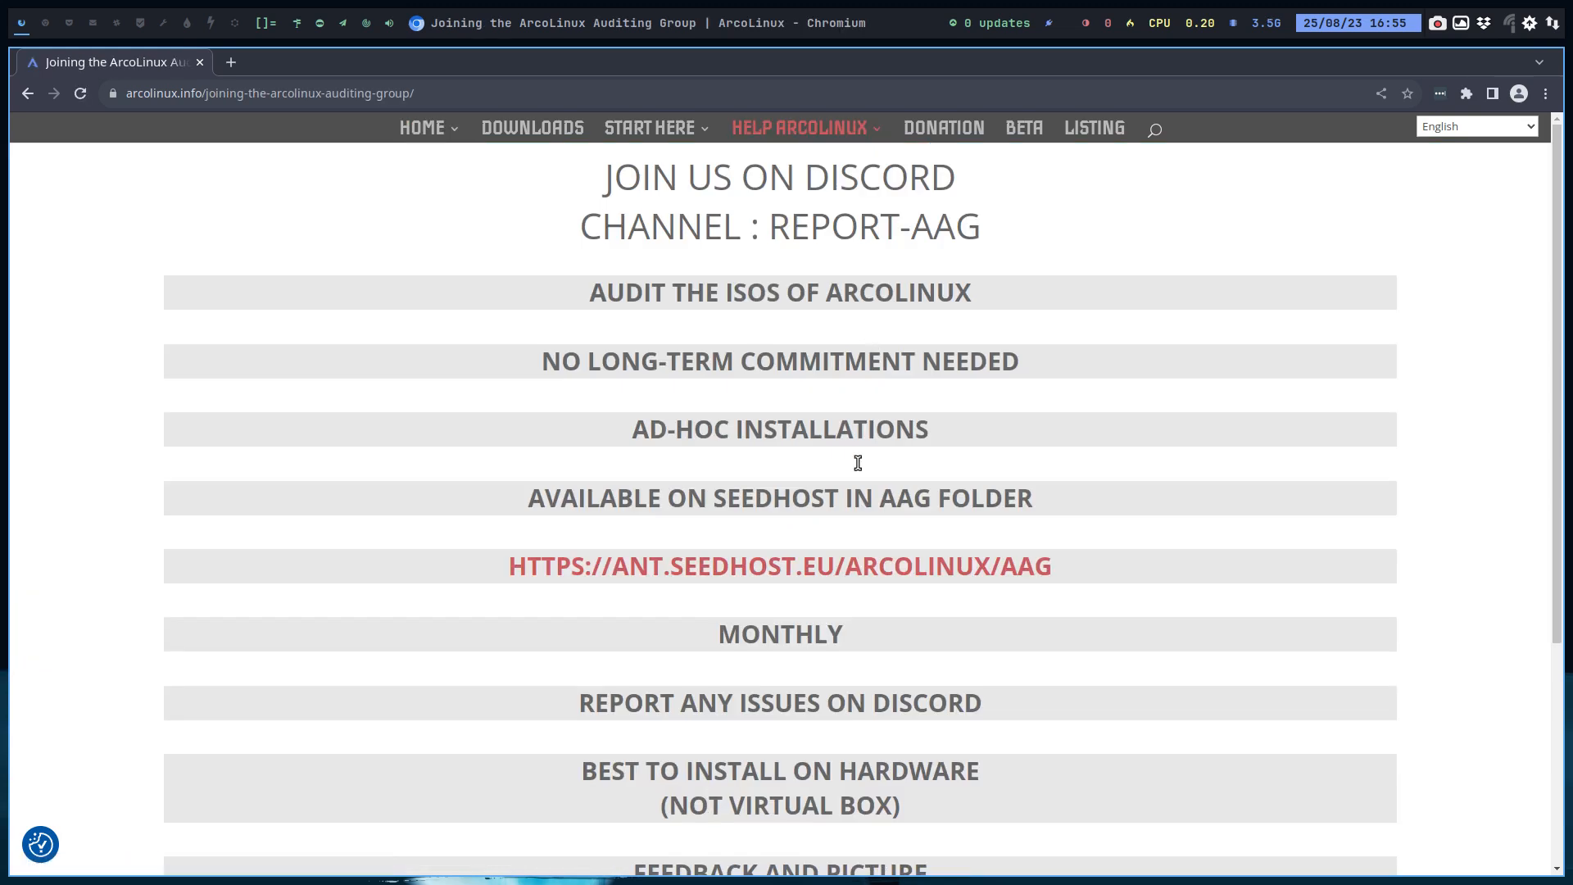
Step: Open the seedhost AAG download folder link and scroll through the list of ISO files
{"action": "left_click", "coordinate": [858, 574]}
{"action": "scroll", "coordinate": [820, 578], "scroll_direction": "down", "scroll_amount": 8}
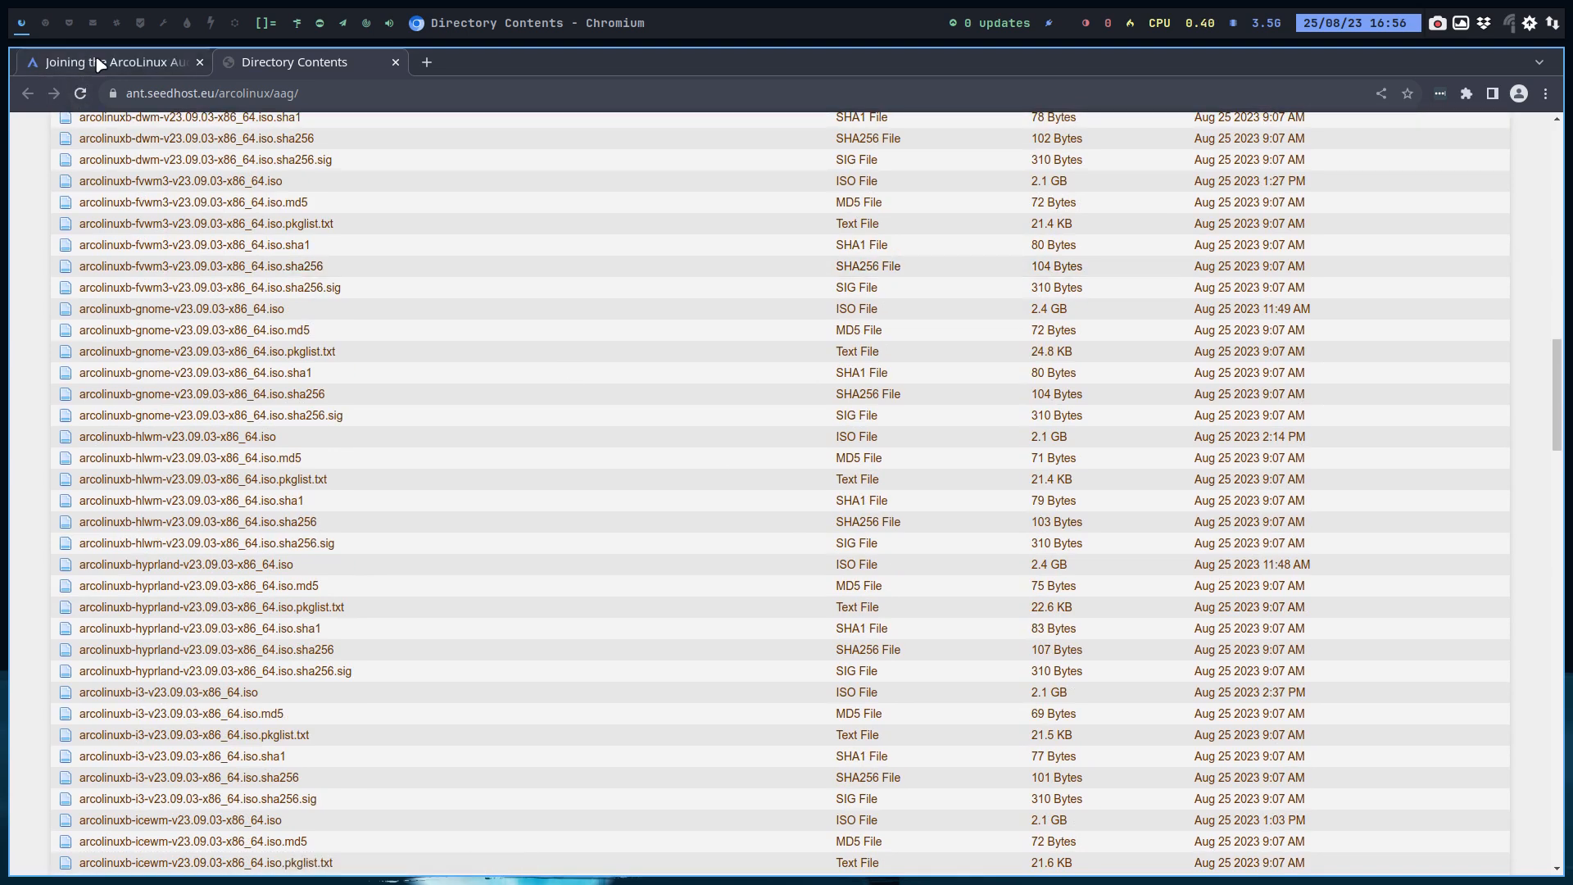
Step: Return to the ArcoLinux tab, go back to the home page and open Releases 2023
{"action": "left_click", "coordinate": [94, 62]}
{"action": "left_click", "coordinate": [28, 93]}
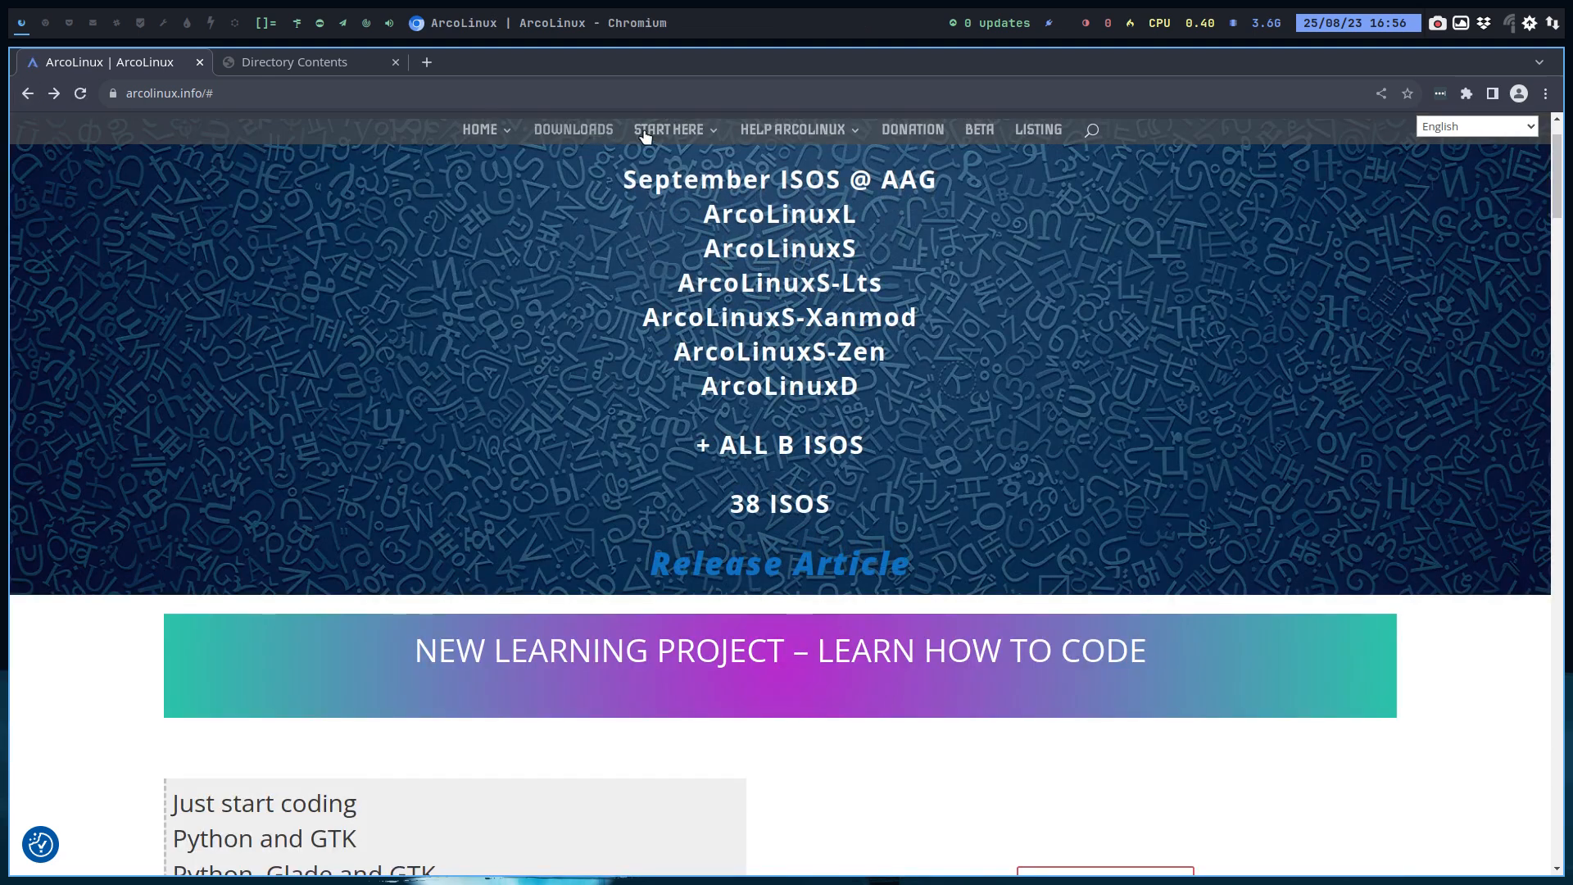
{"action": "mouse_move", "coordinate": [687, 141]}
{"action": "mouse_move", "coordinate": [713, 257]}
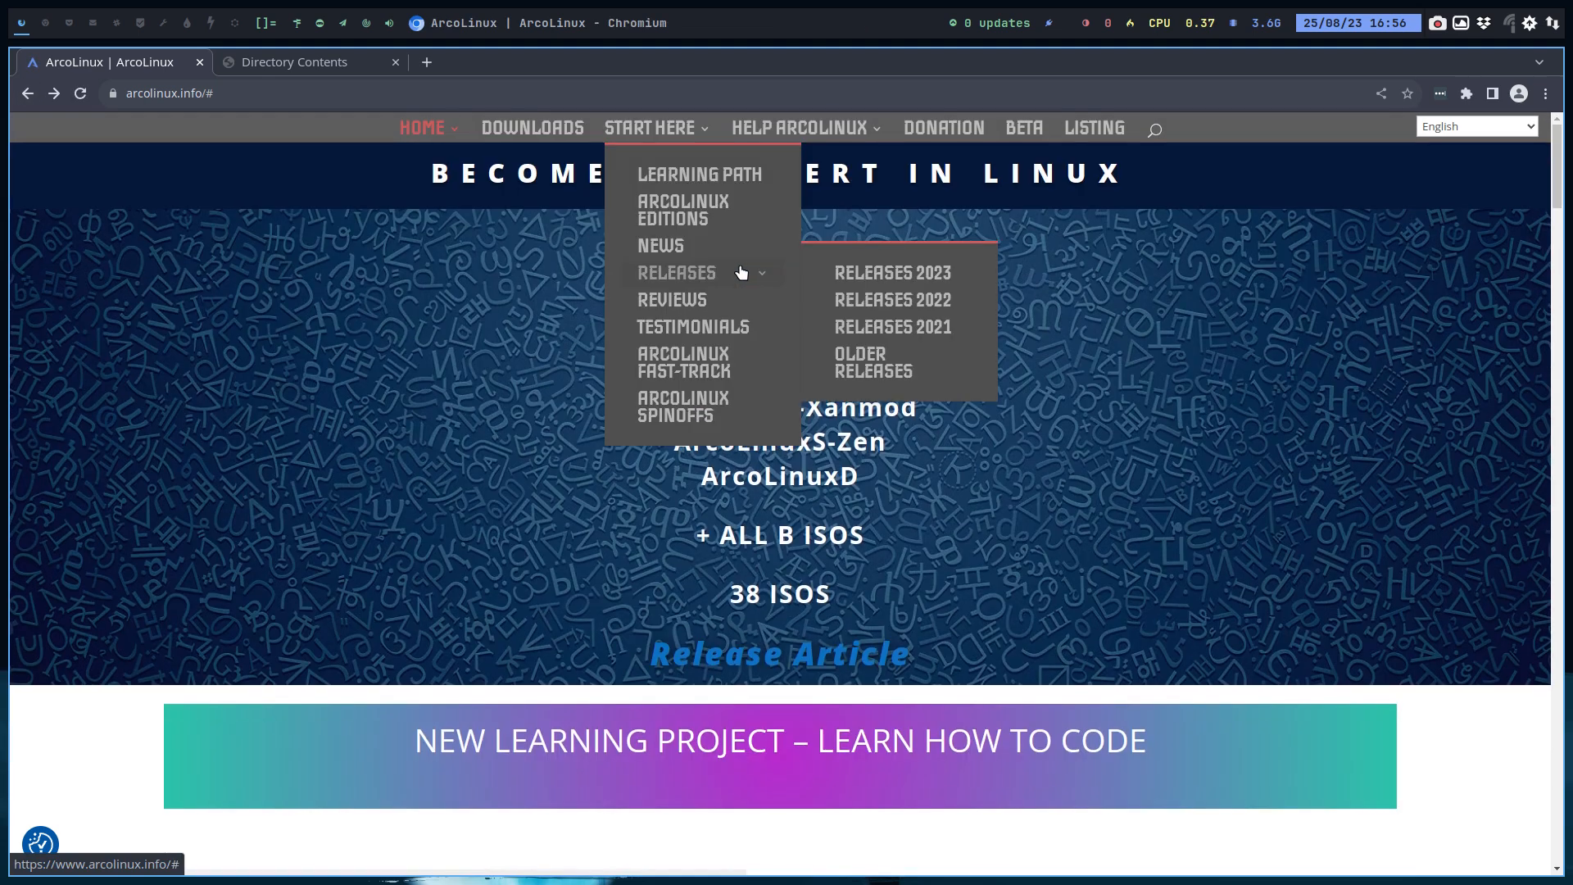
{"action": "left_click", "coordinate": [911, 275]}
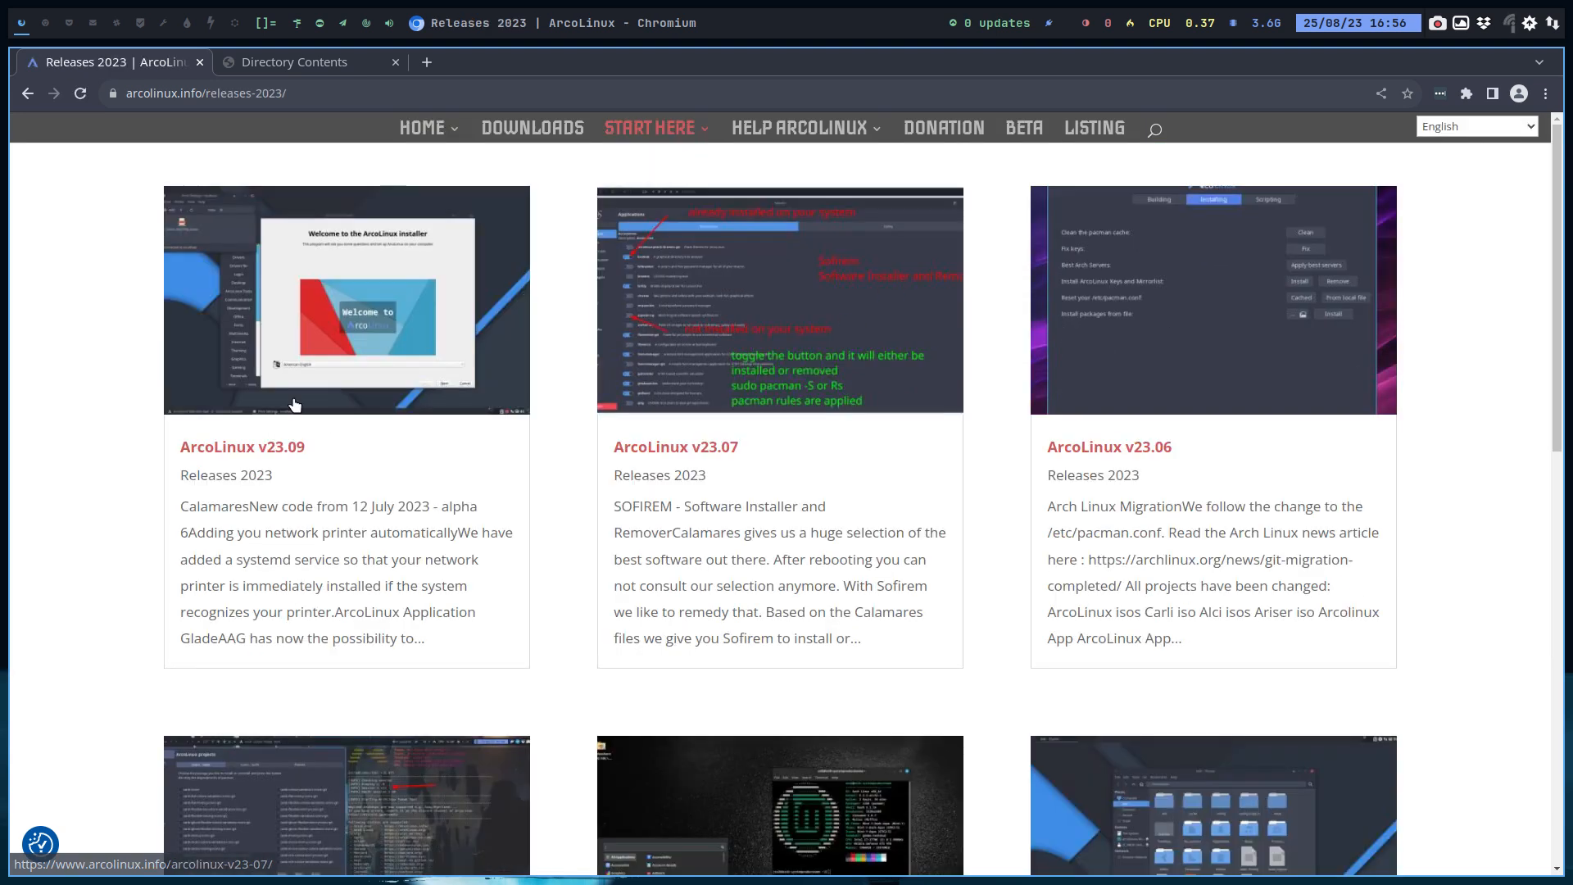
Step: Open the ArcoLinux v23.09 release article, read through it, then close the browser
{"action": "left_click", "coordinate": [379, 412]}
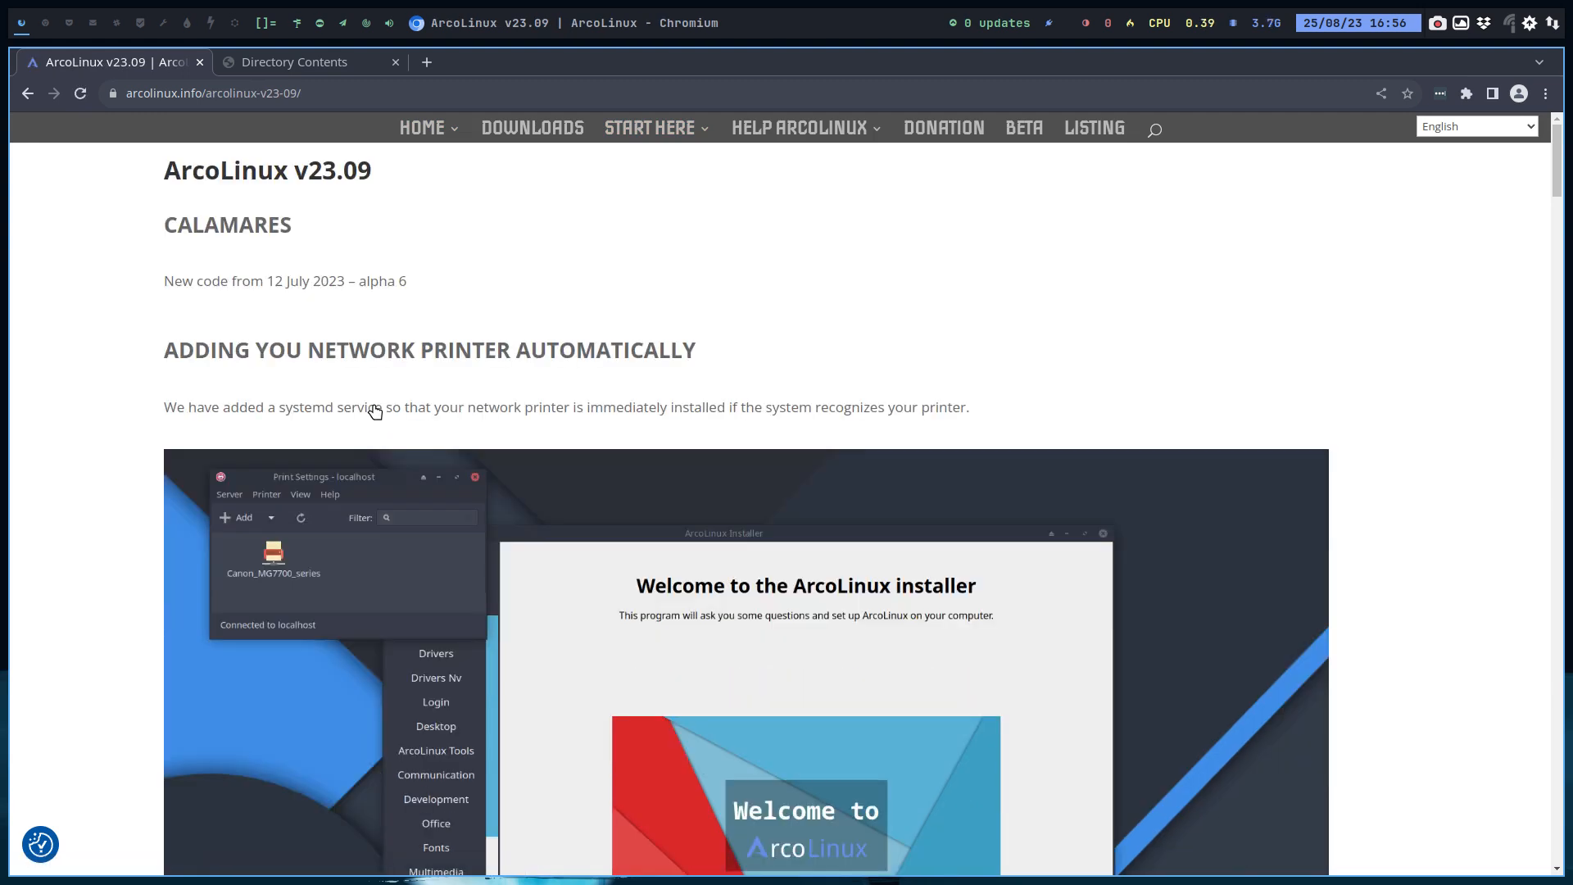
{"action": "scroll", "coordinate": [375, 412], "scroll_direction": "down", "scroll_amount": 20}
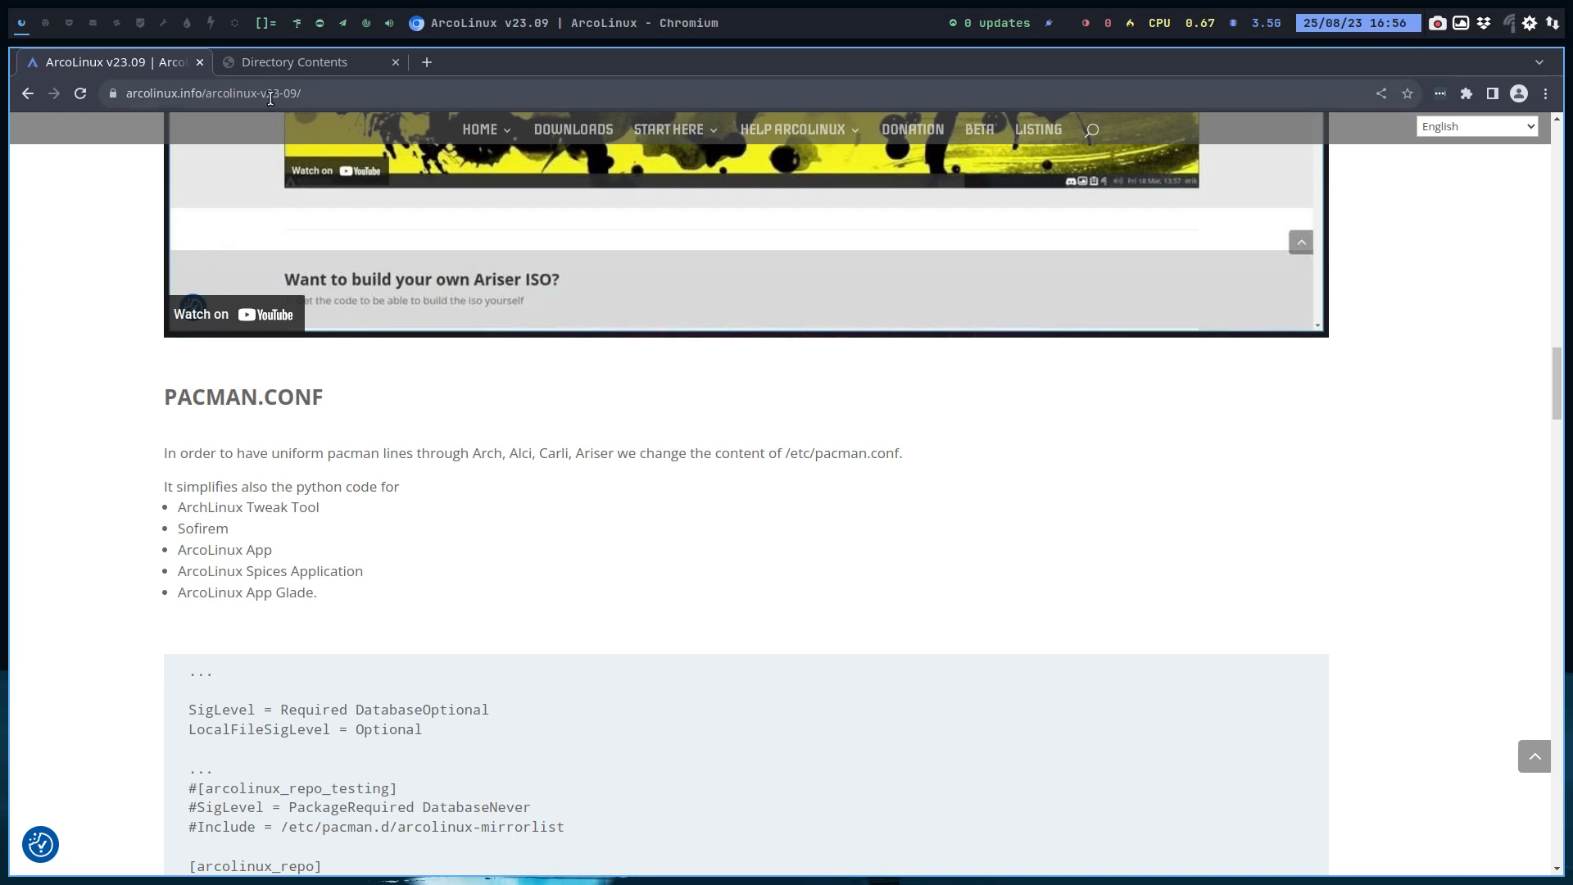
{"action": "left_click_drag", "start_coordinate": [273, 95], "coordinate": [366, 112]}
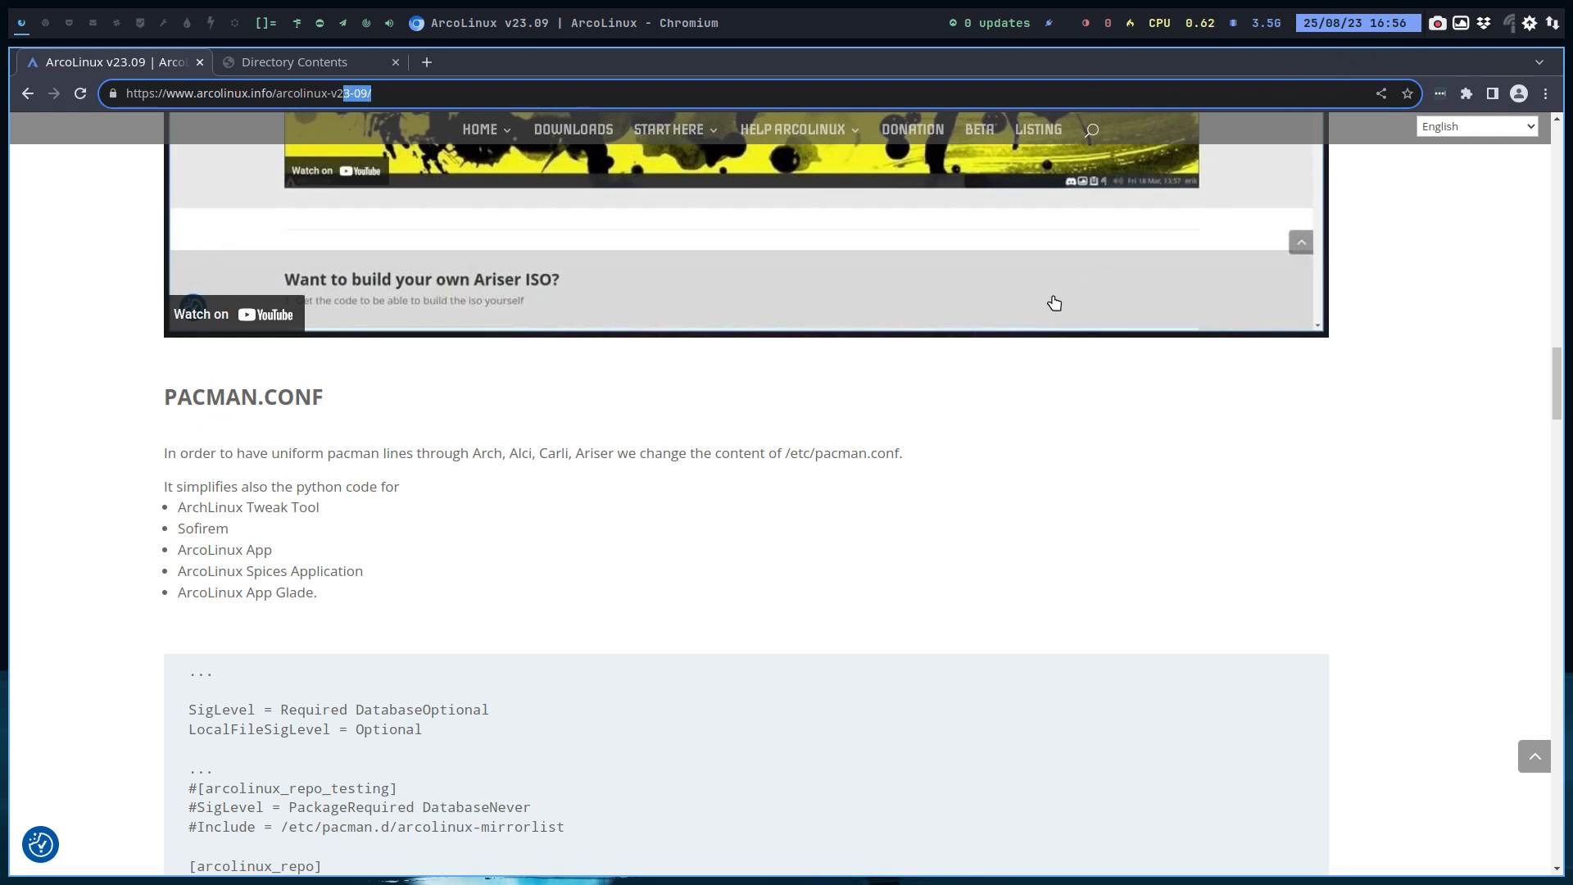
{"action": "key", "text": "super+q"}
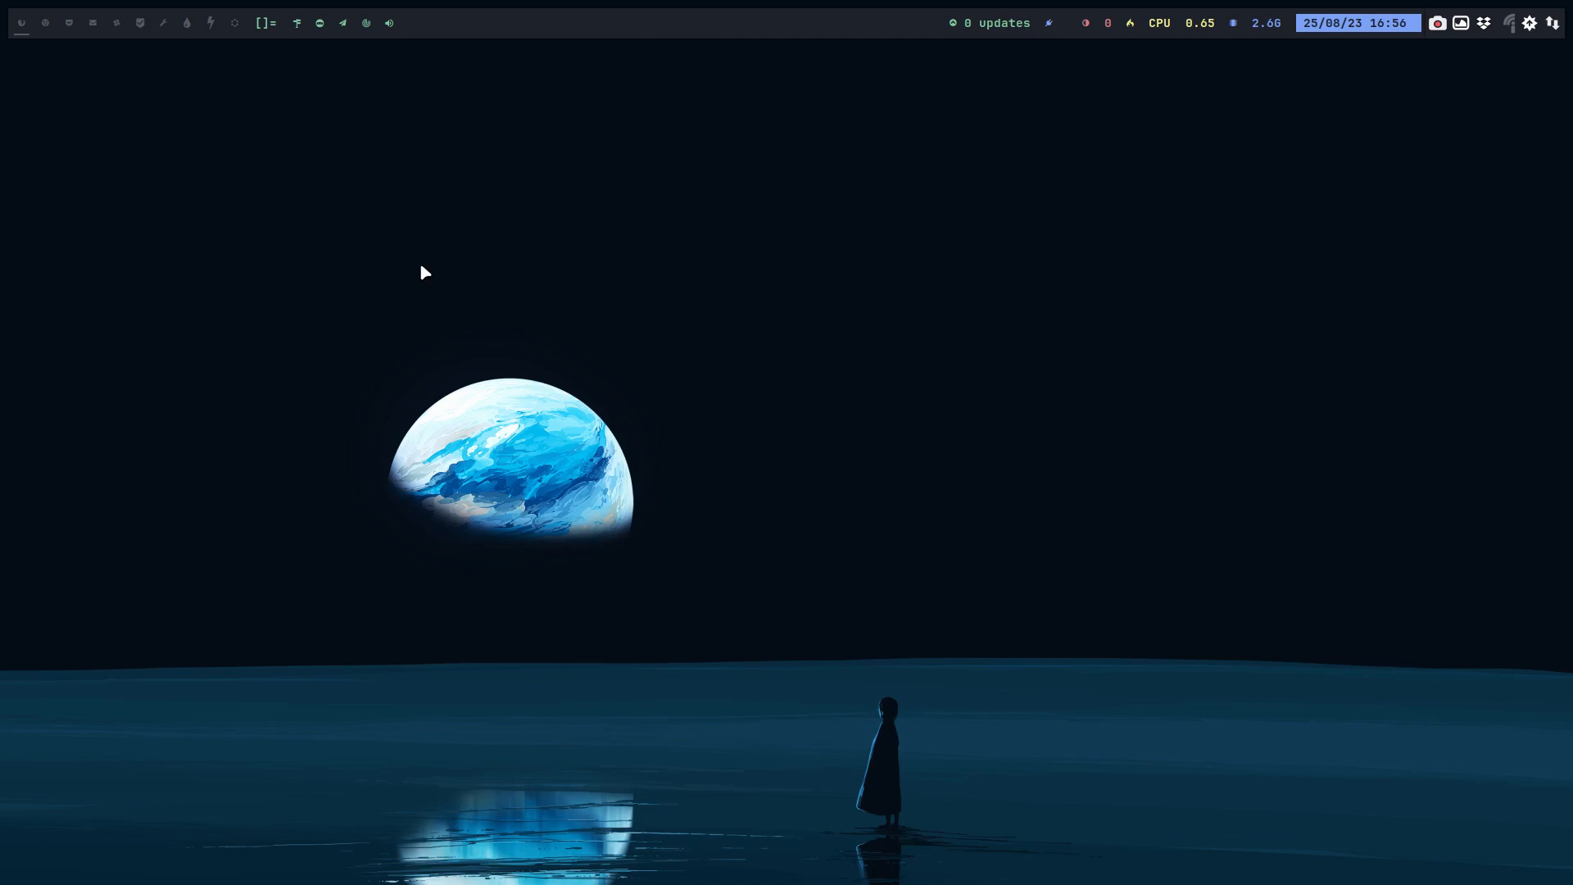
Step: Launch VirtualBox and clone the Template virtual machine under the name OLD XL
{"action": "key", "text": "super+F7"}
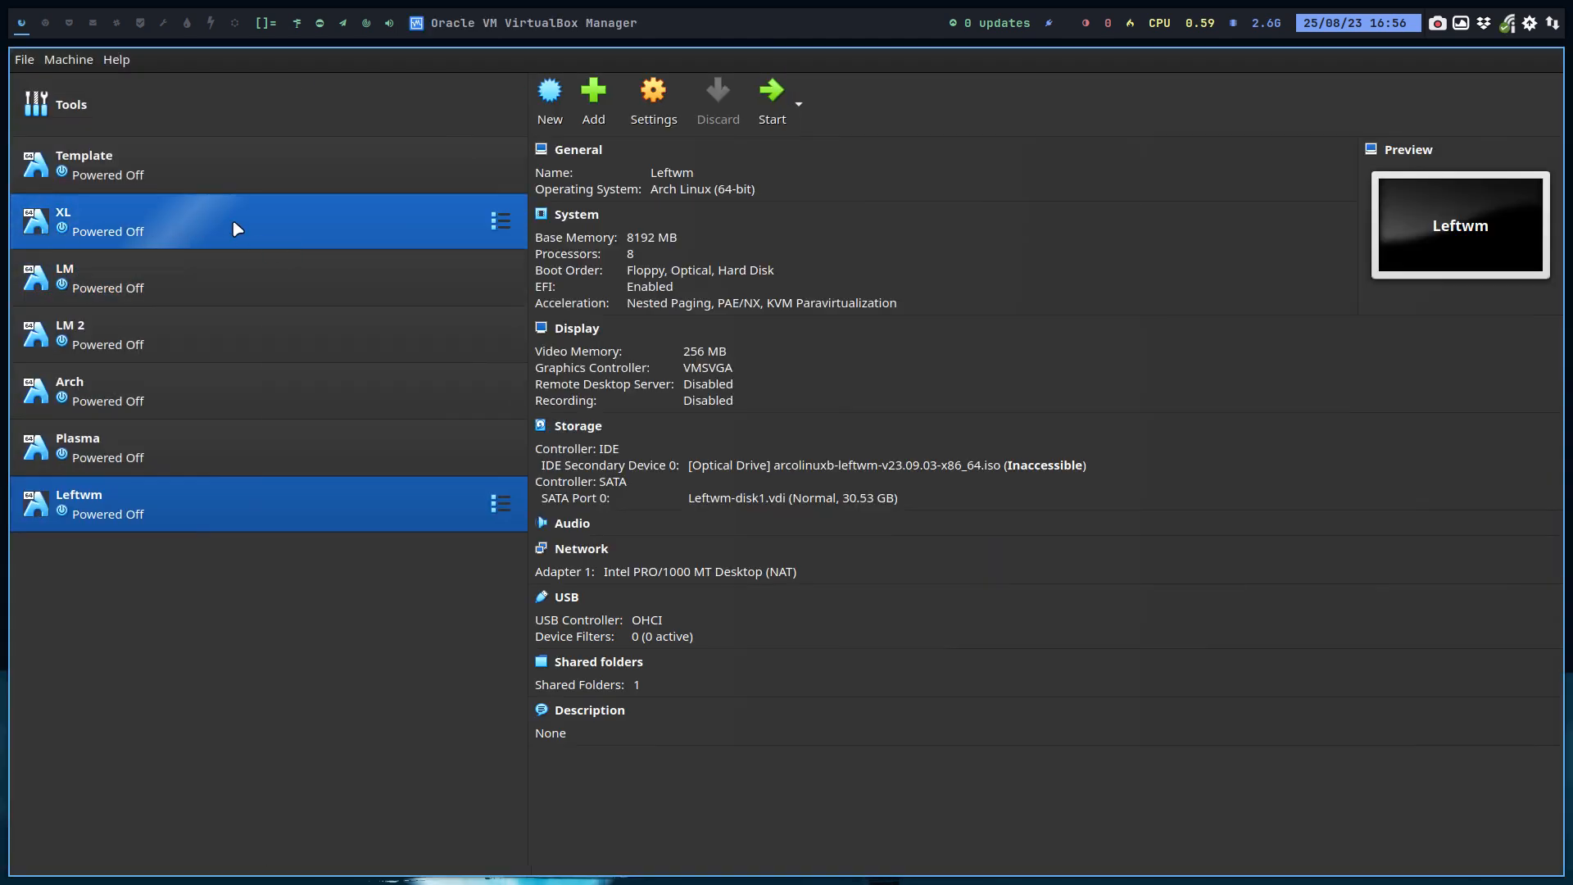
{"action": "left_click", "coordinate": [202, 174]}
{"action": "right_click", "coordinate": [203, 174]}
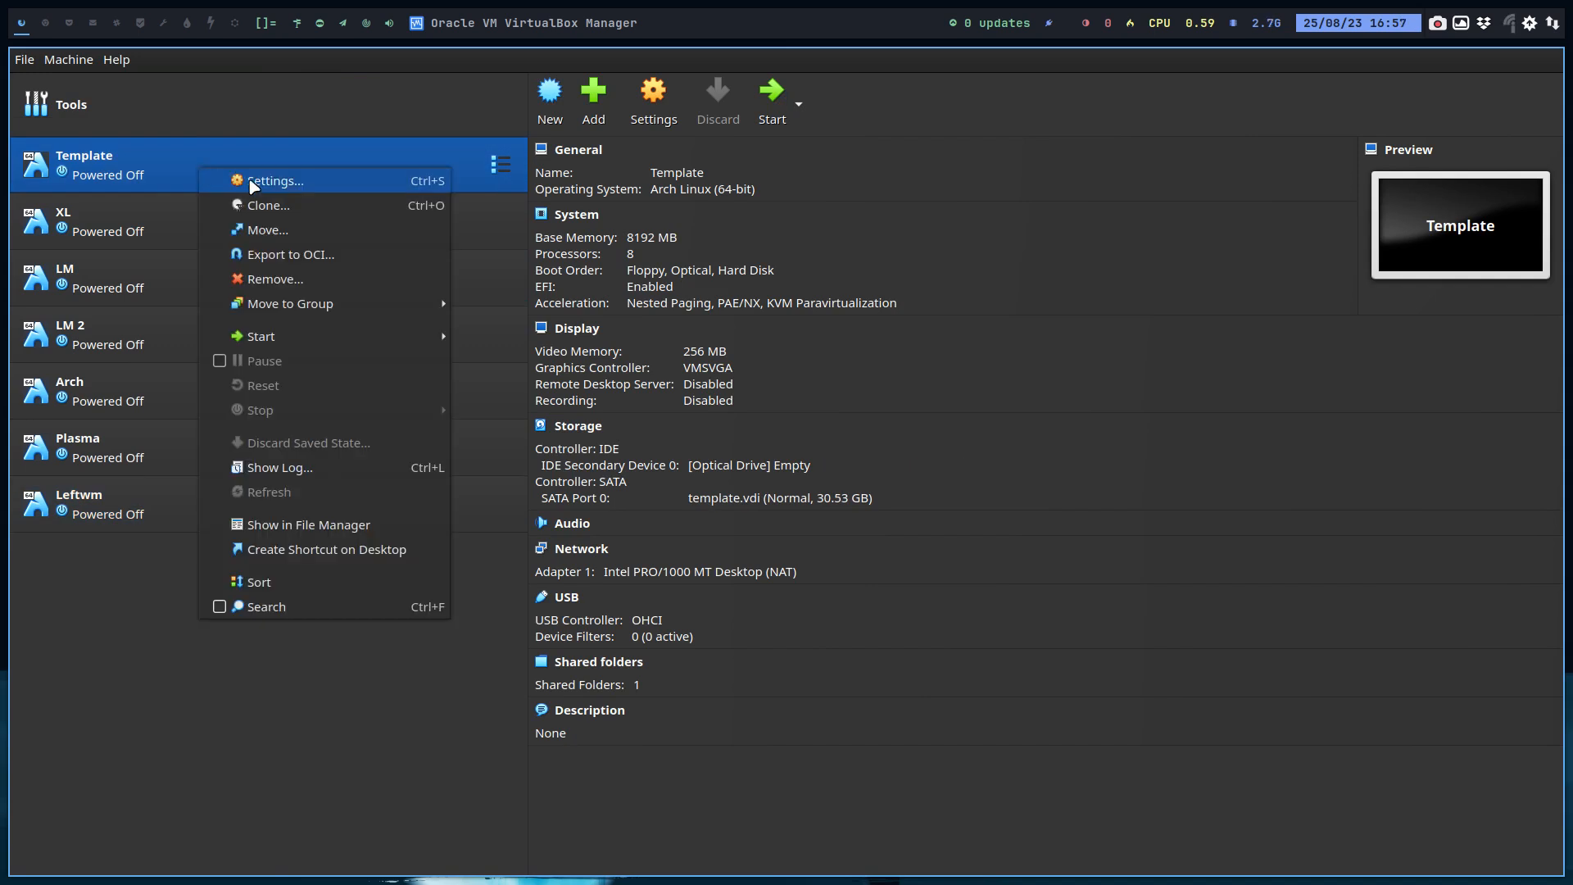
{"action": "left_click", "coordinate": [267, 205]}
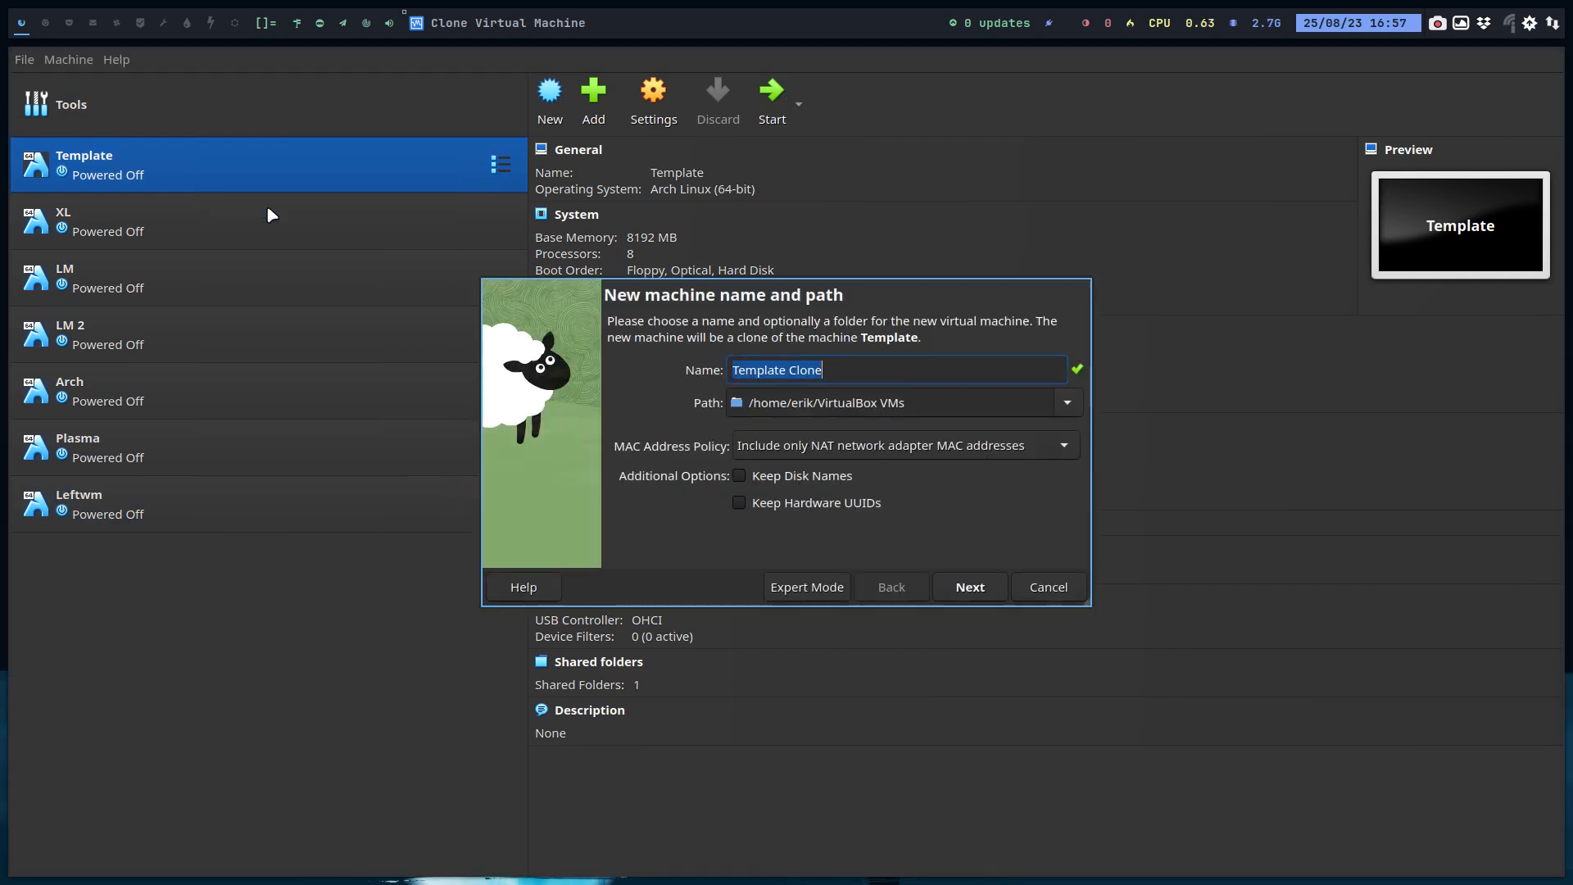
{"action": "type", "text": "OLd"}
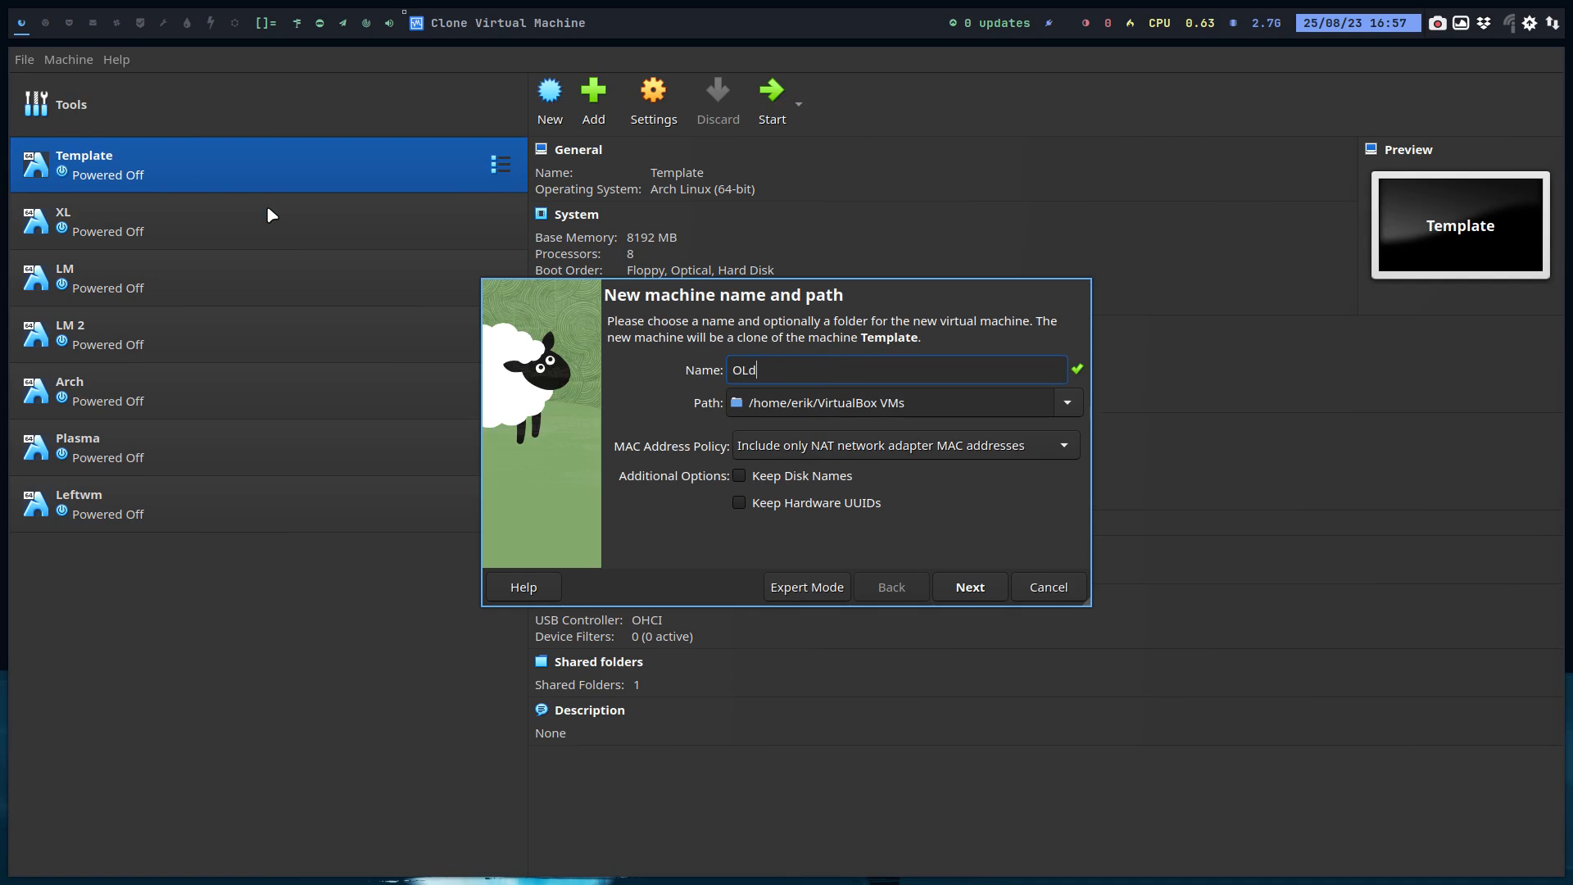
{"action": "key", "text": "BackSpace"}
{"action": "type", "text": "LD XL"}
{"action": "key", "text": "Return"}
{"action": "key", "text": "Return"}
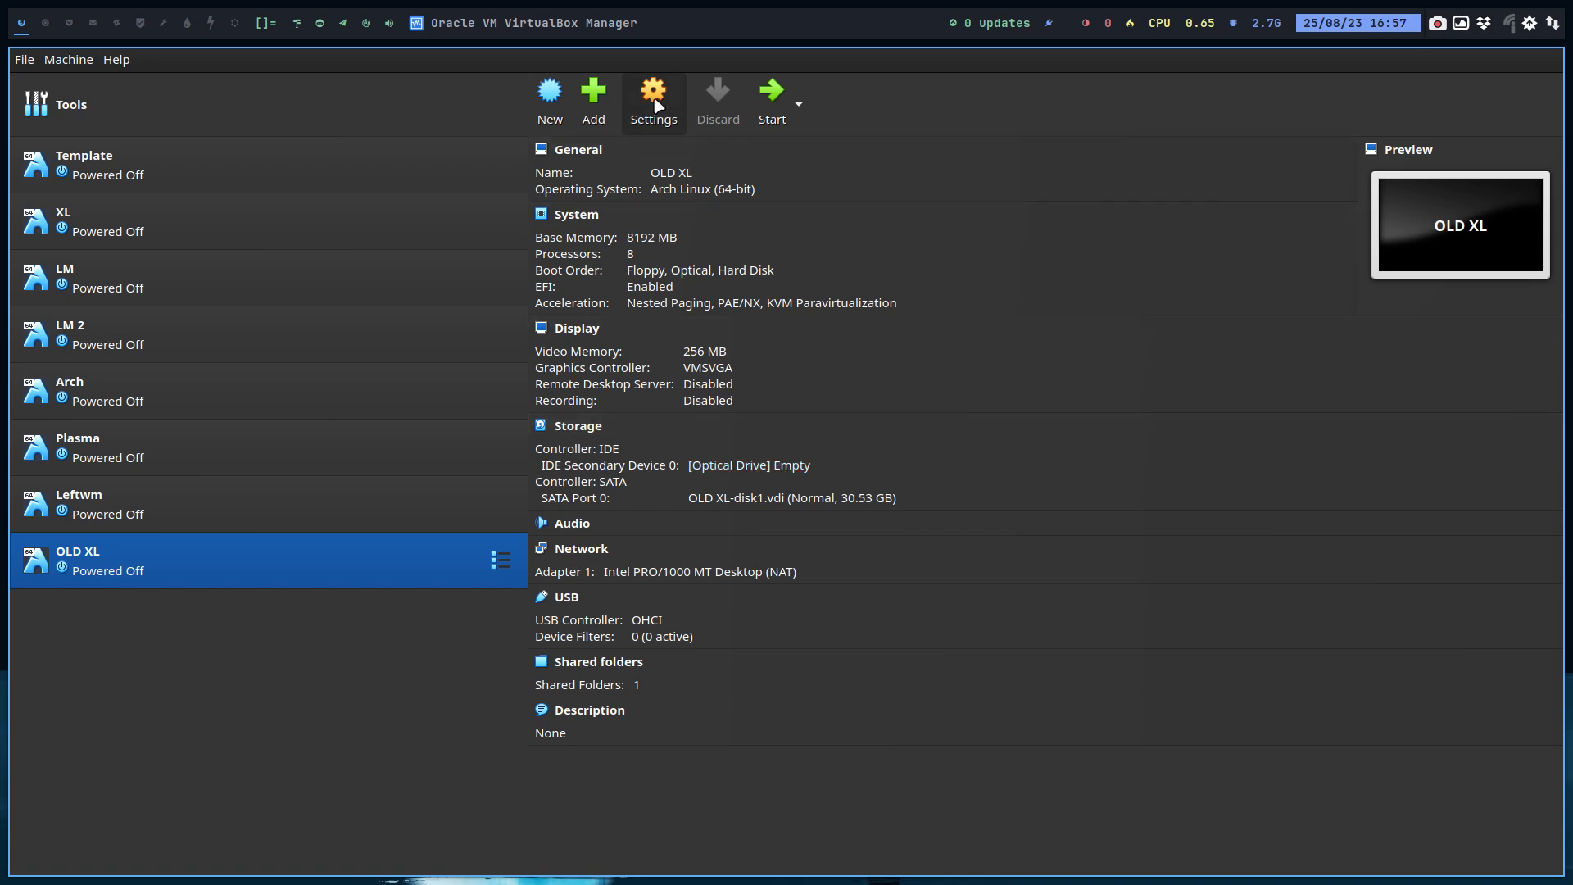
Step: Open the OLD XL settings and review each tab of the General page
{"action": "left_click", "coordinate": [656, 101]}
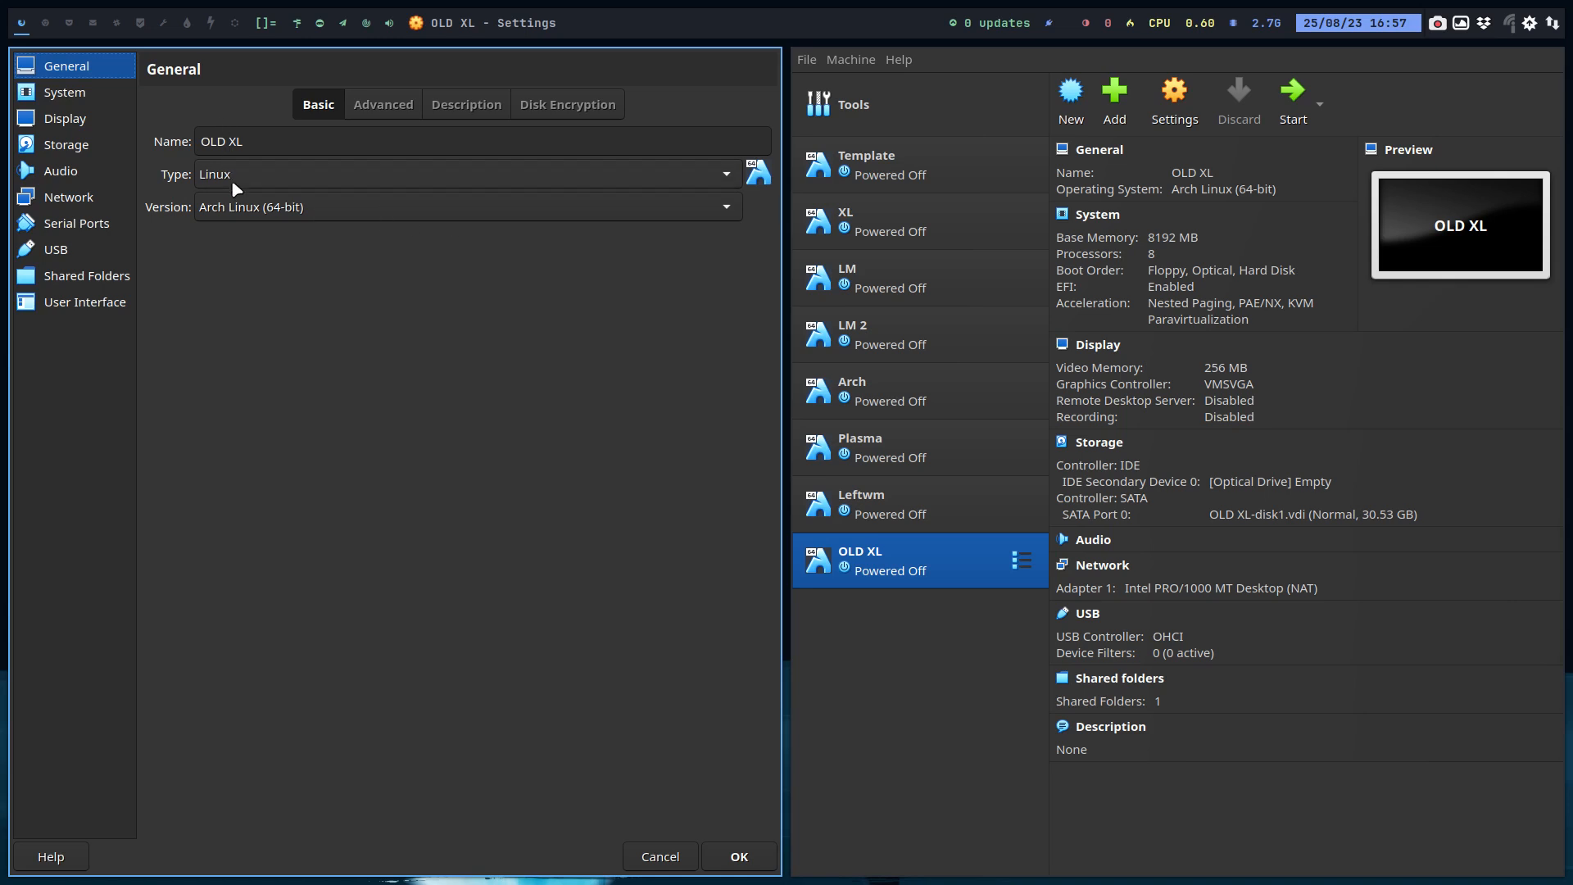
{"action": "left_click", "coordinate": [392, 113]}
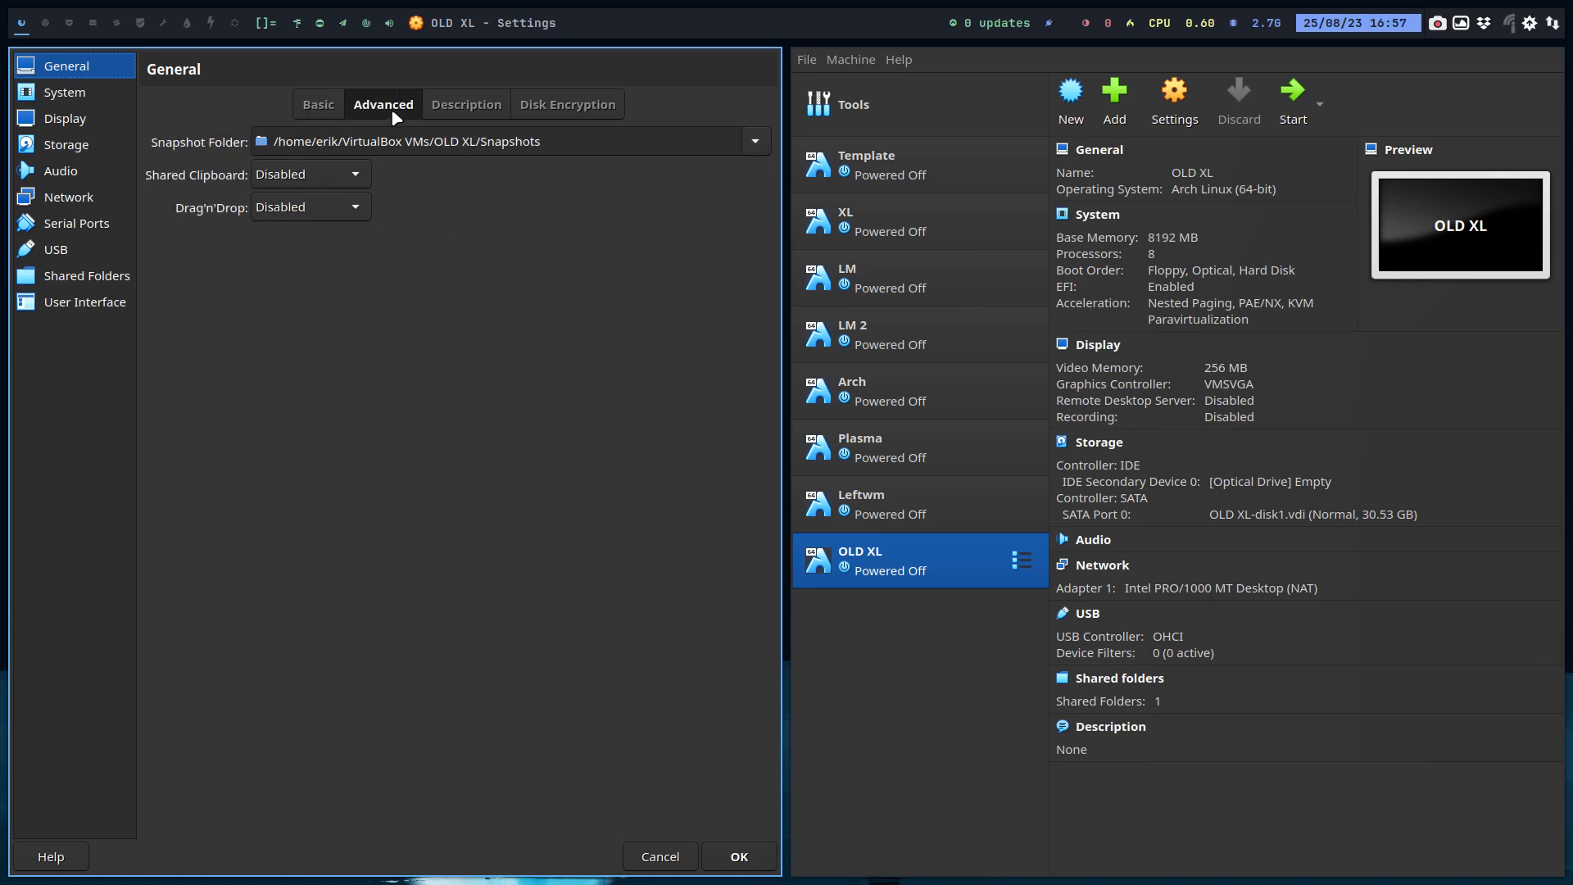
{"action": "left_click", "coordinate": [461, 109]}
{"action": "left_click", "coordinate": [547, 109]}
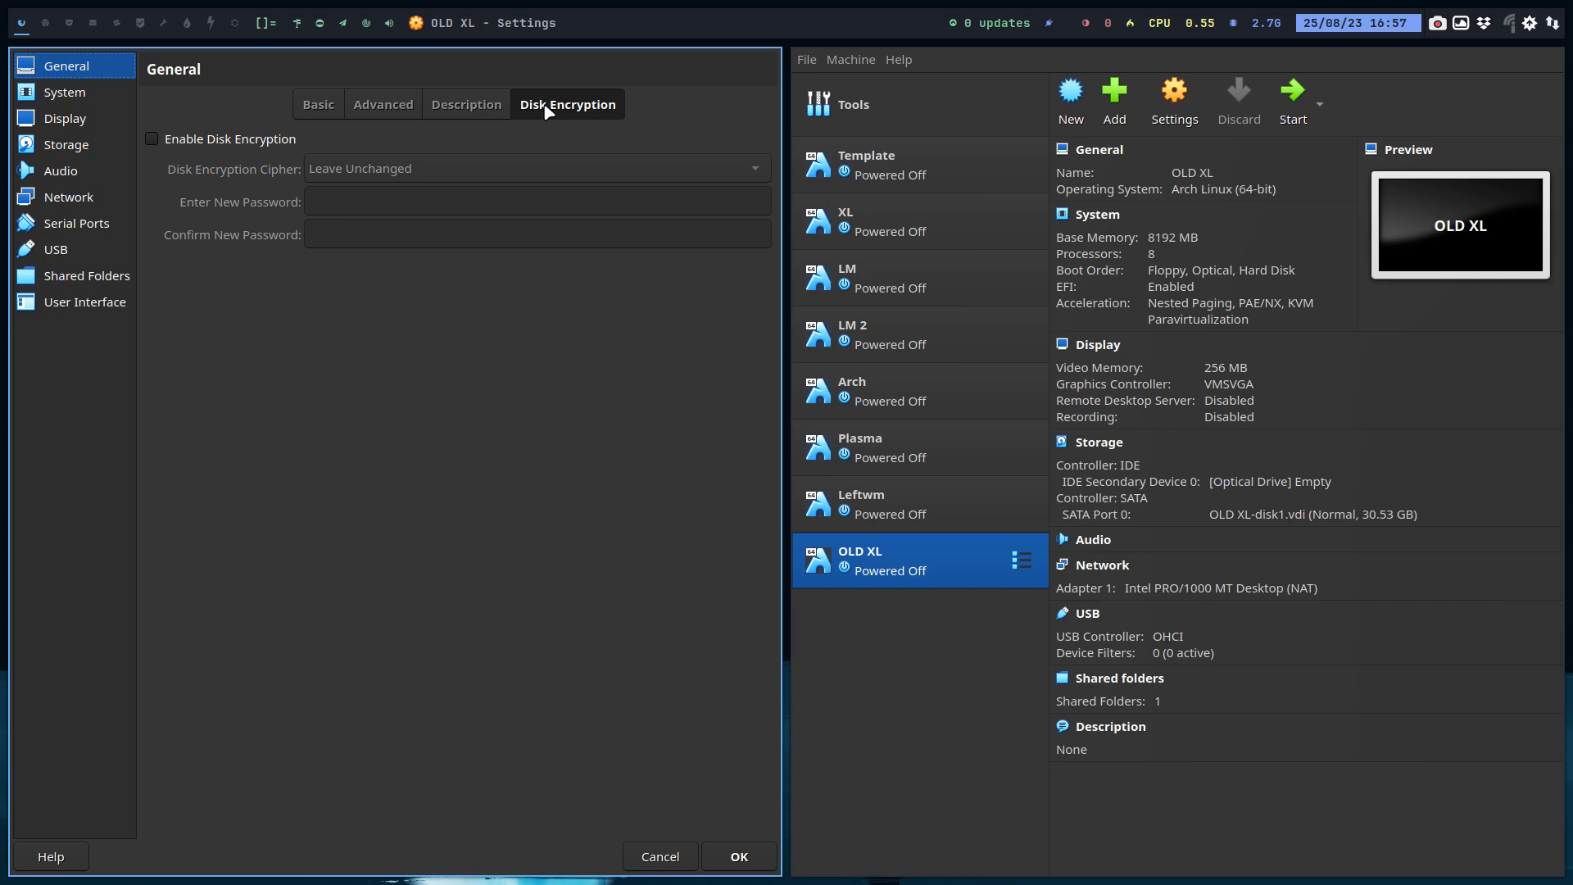
Step: Review the Motherboard, Processor and Acceleration tabs of the System page
{"action": "left_click", "coordinate": [70, 97]}
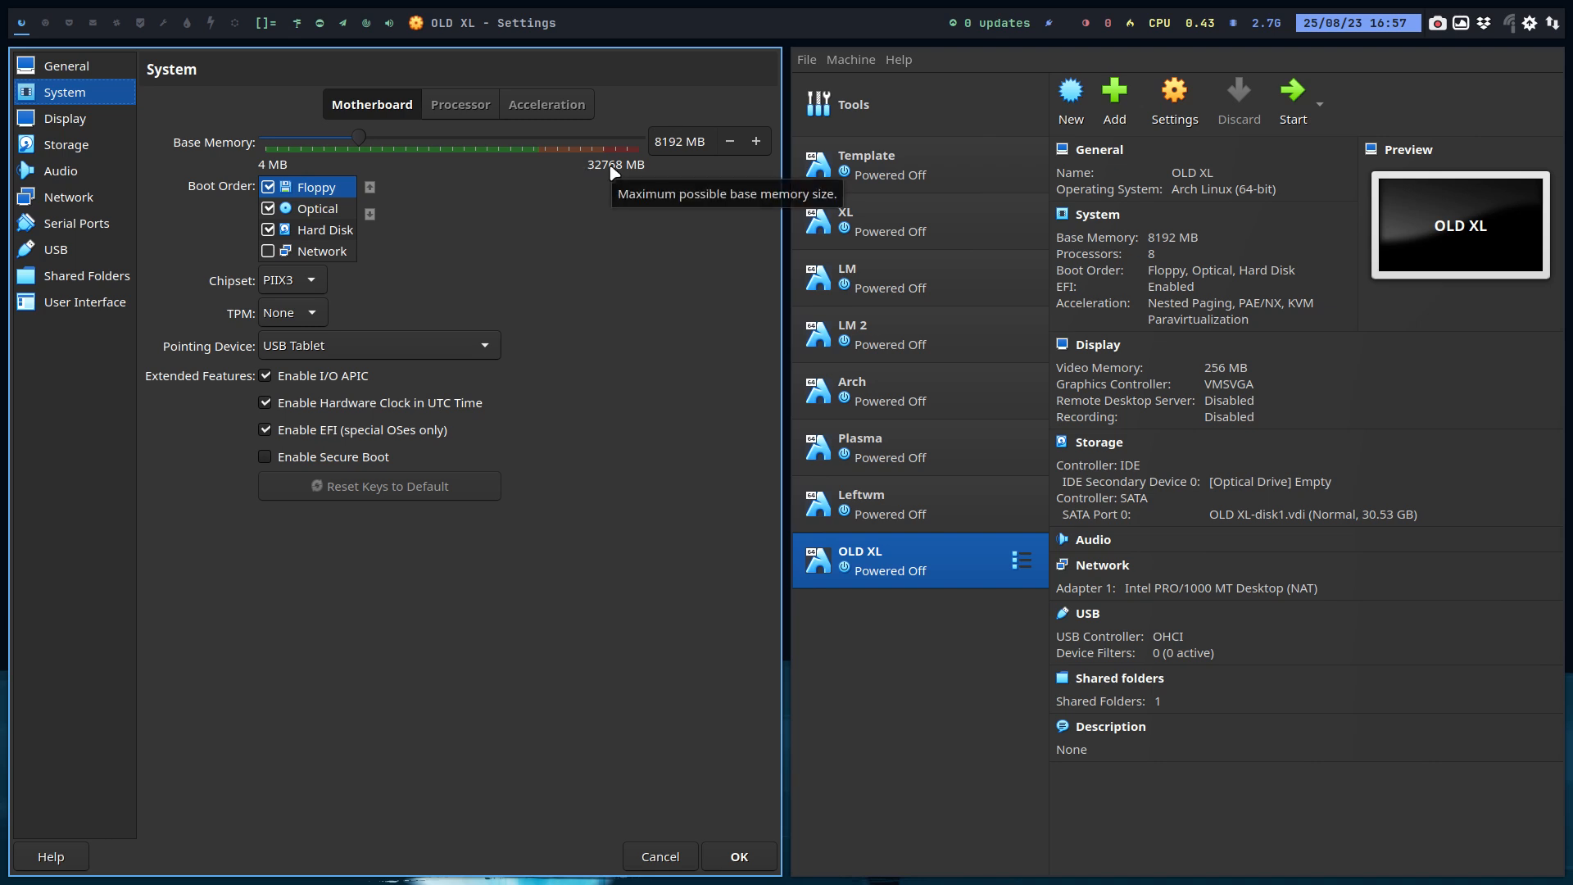
{"action": "left_click", "coordinate": [467, 105]}
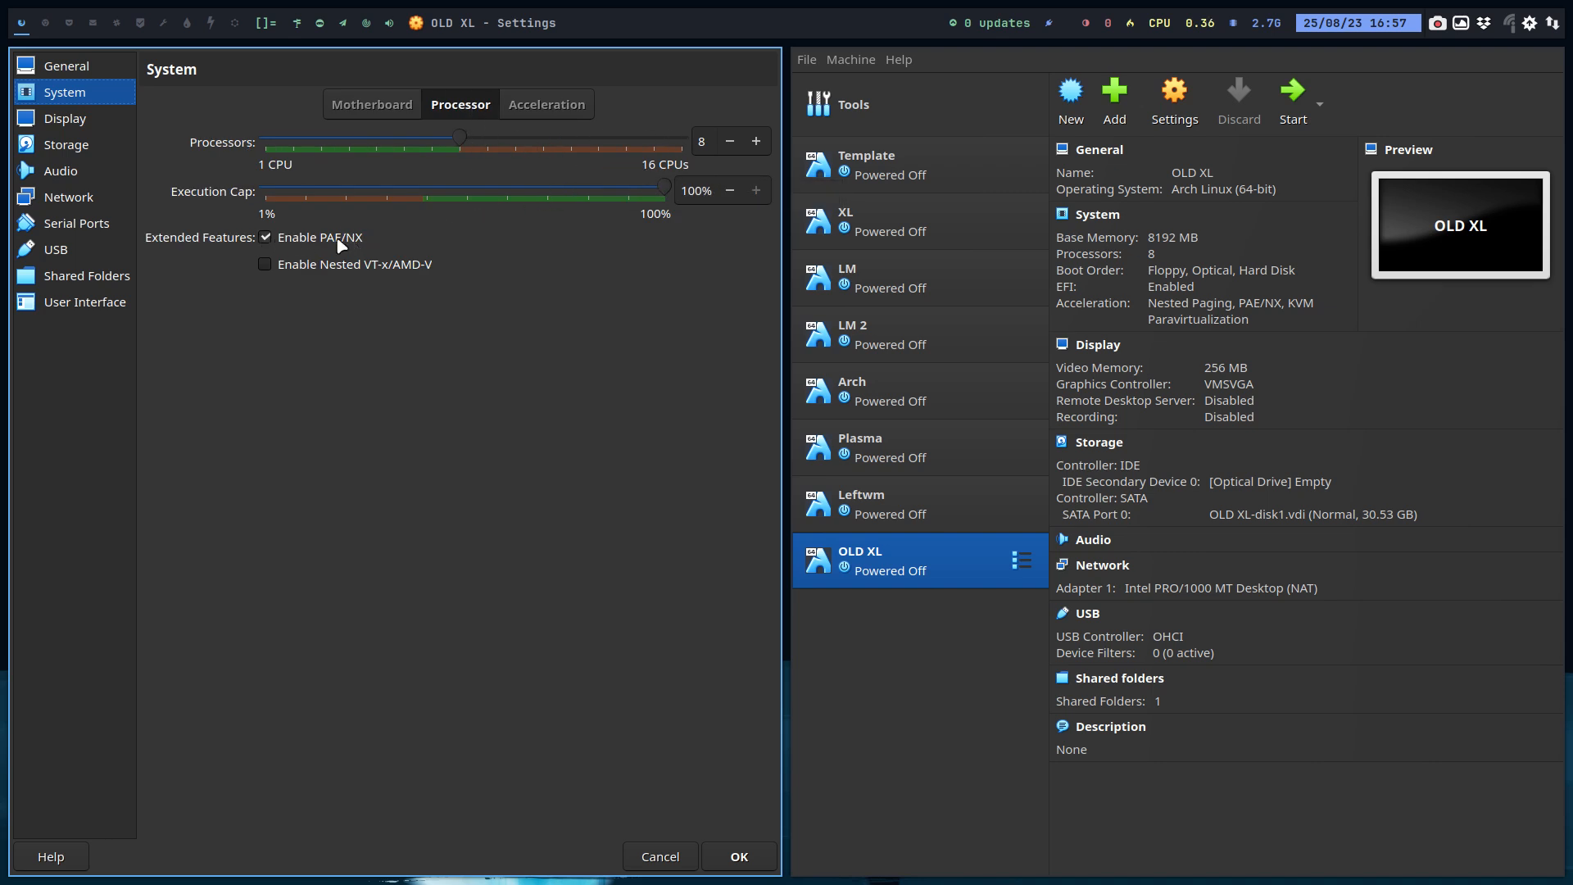
{"action": "left_click", "coordinate": [584, 110]}
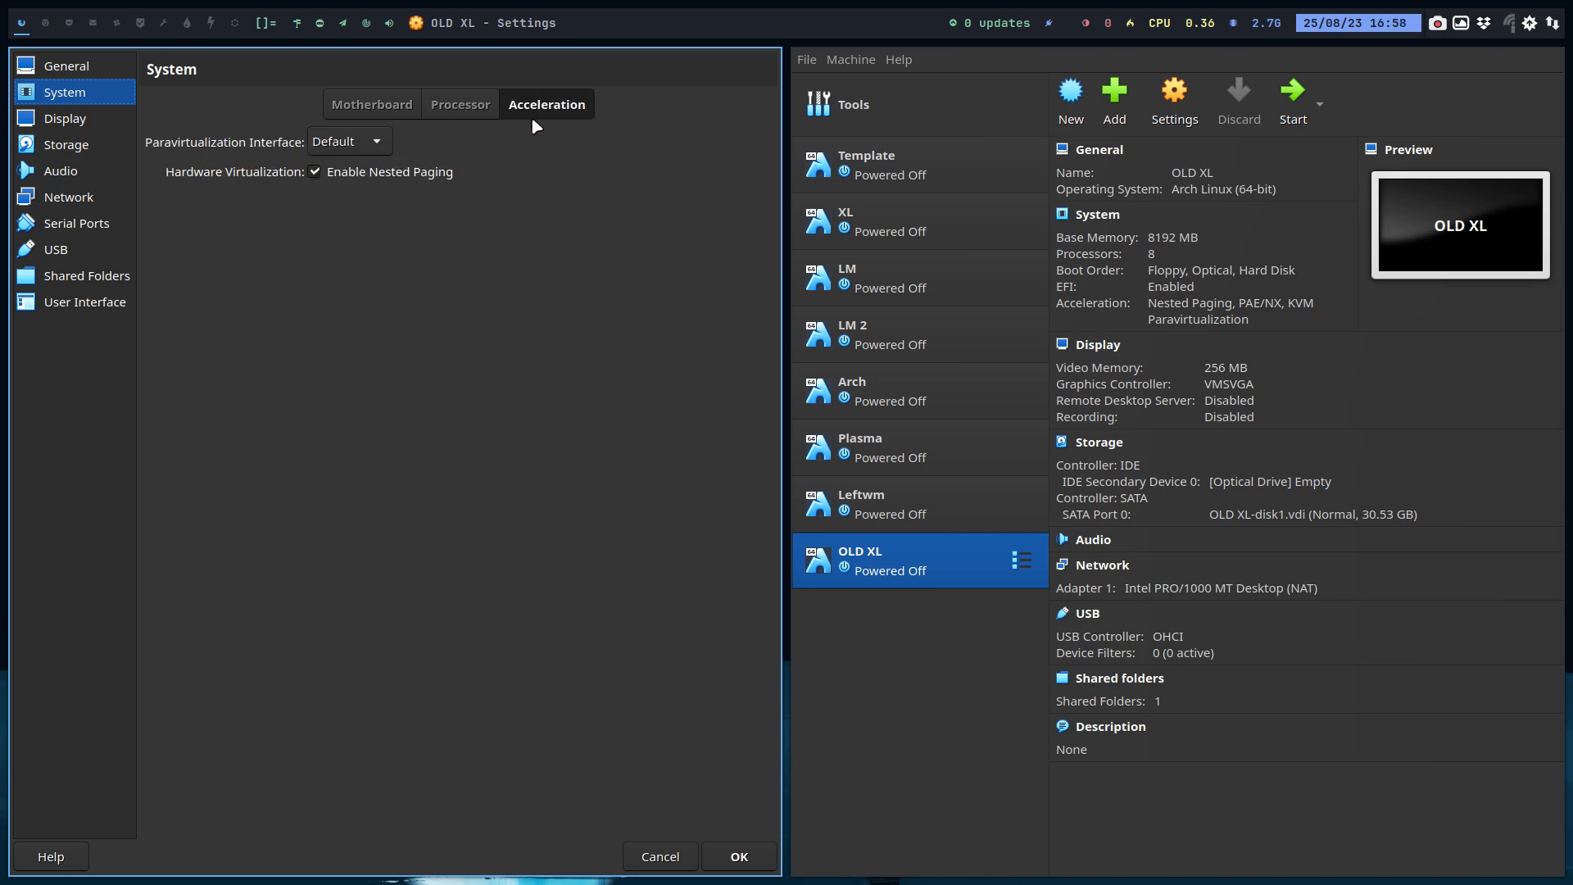
Step: Review the Display page, including the graphics controller choices and the Remote Display and Recording tabs
{"action": "left_click", "coordinate": [111, 130]}
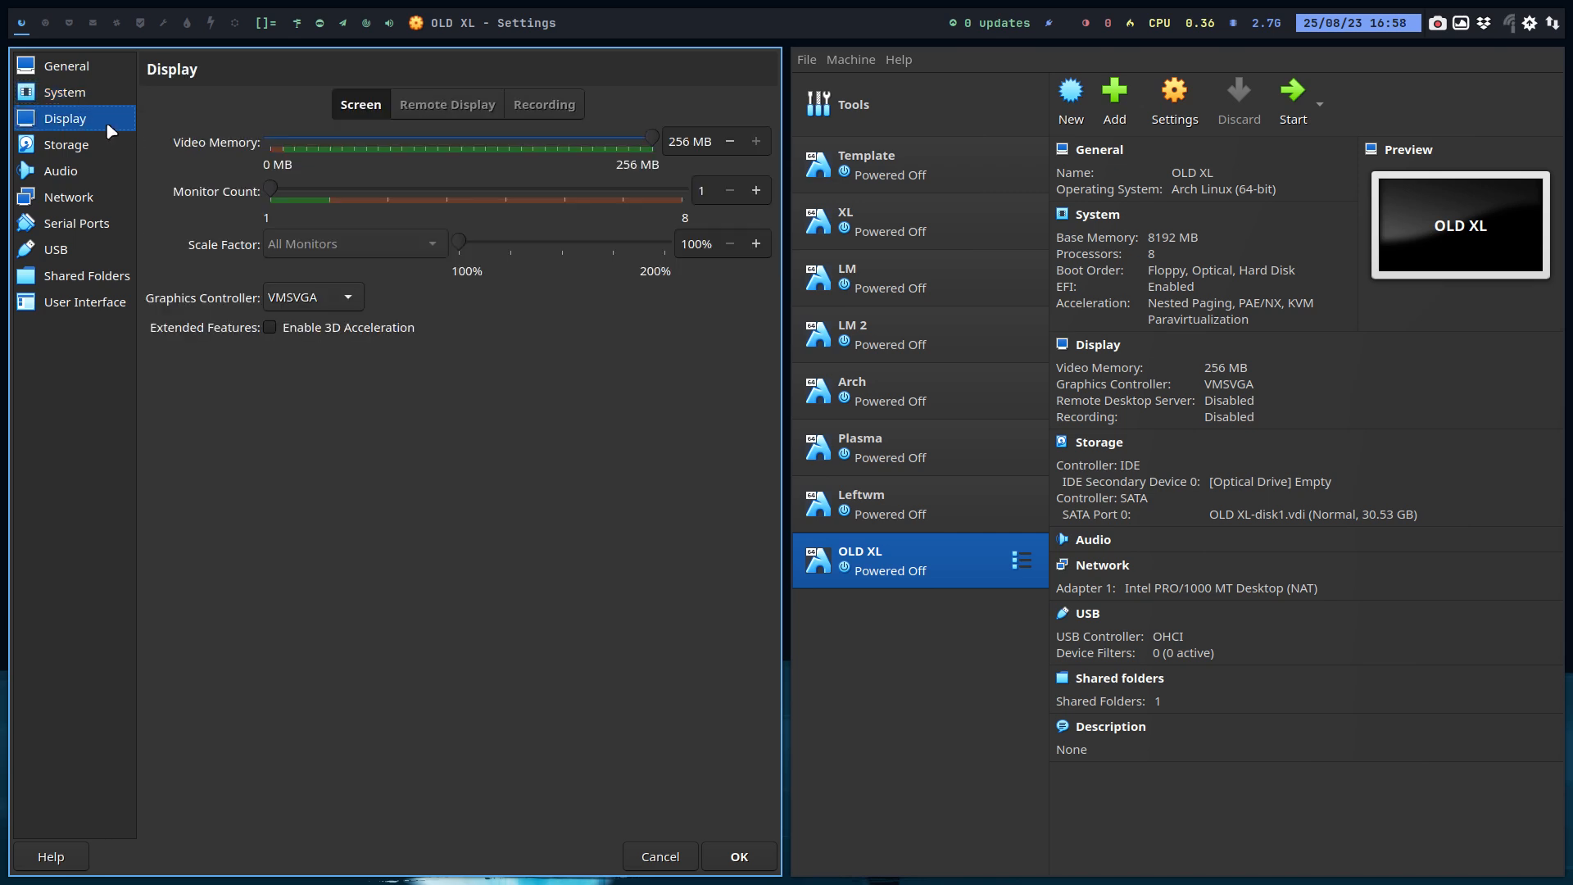
{"action": "left_click", "coordinate": [345, 304]}
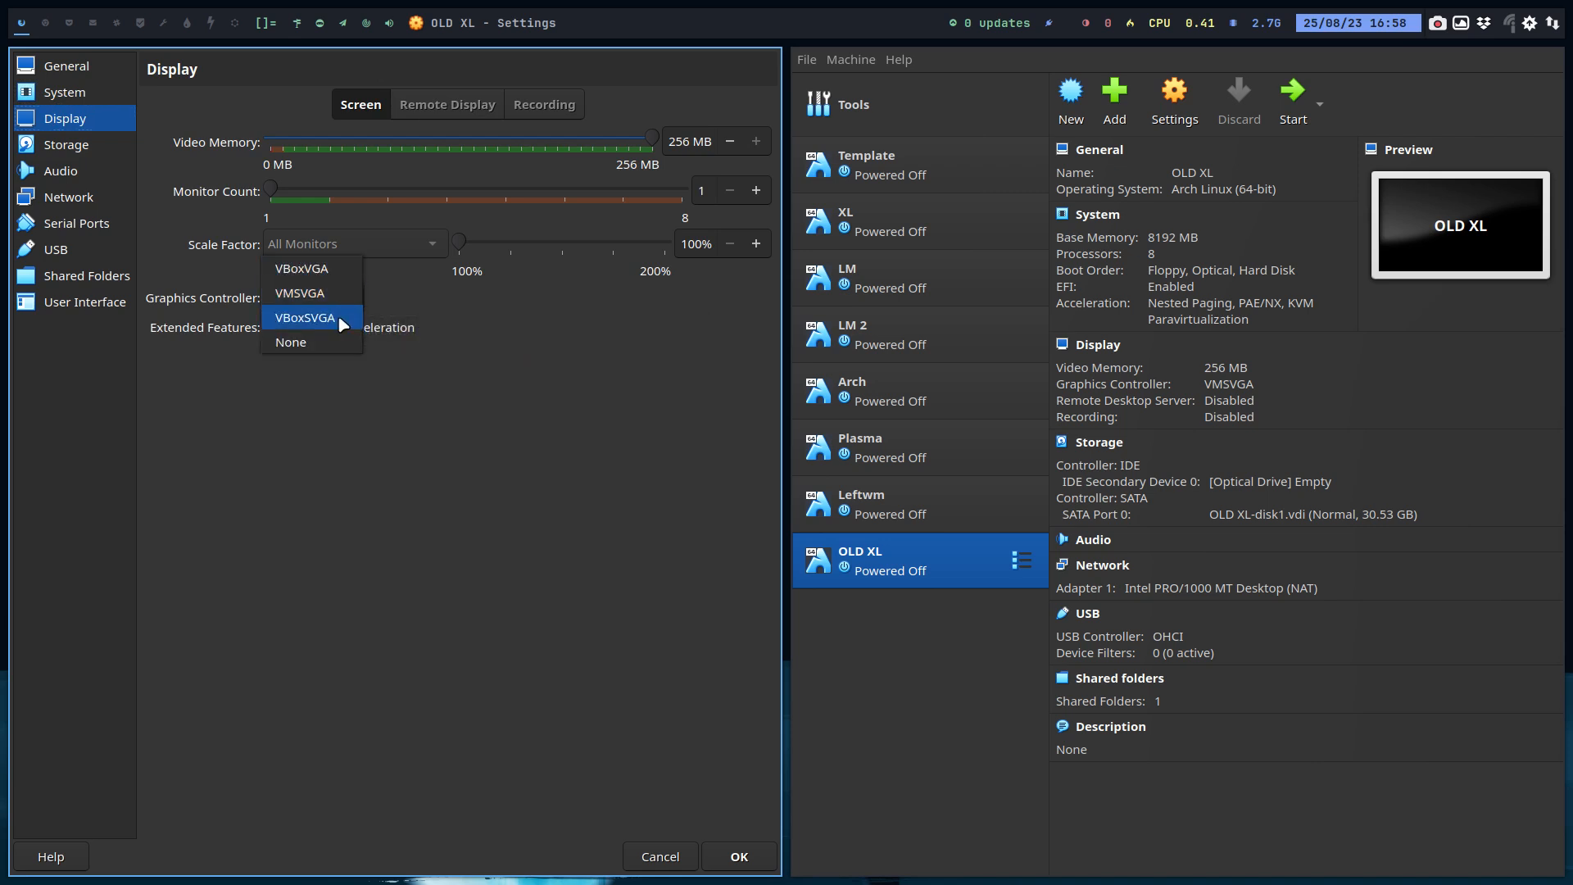
{"action": "left_click", "coordinate": [399, 324]}
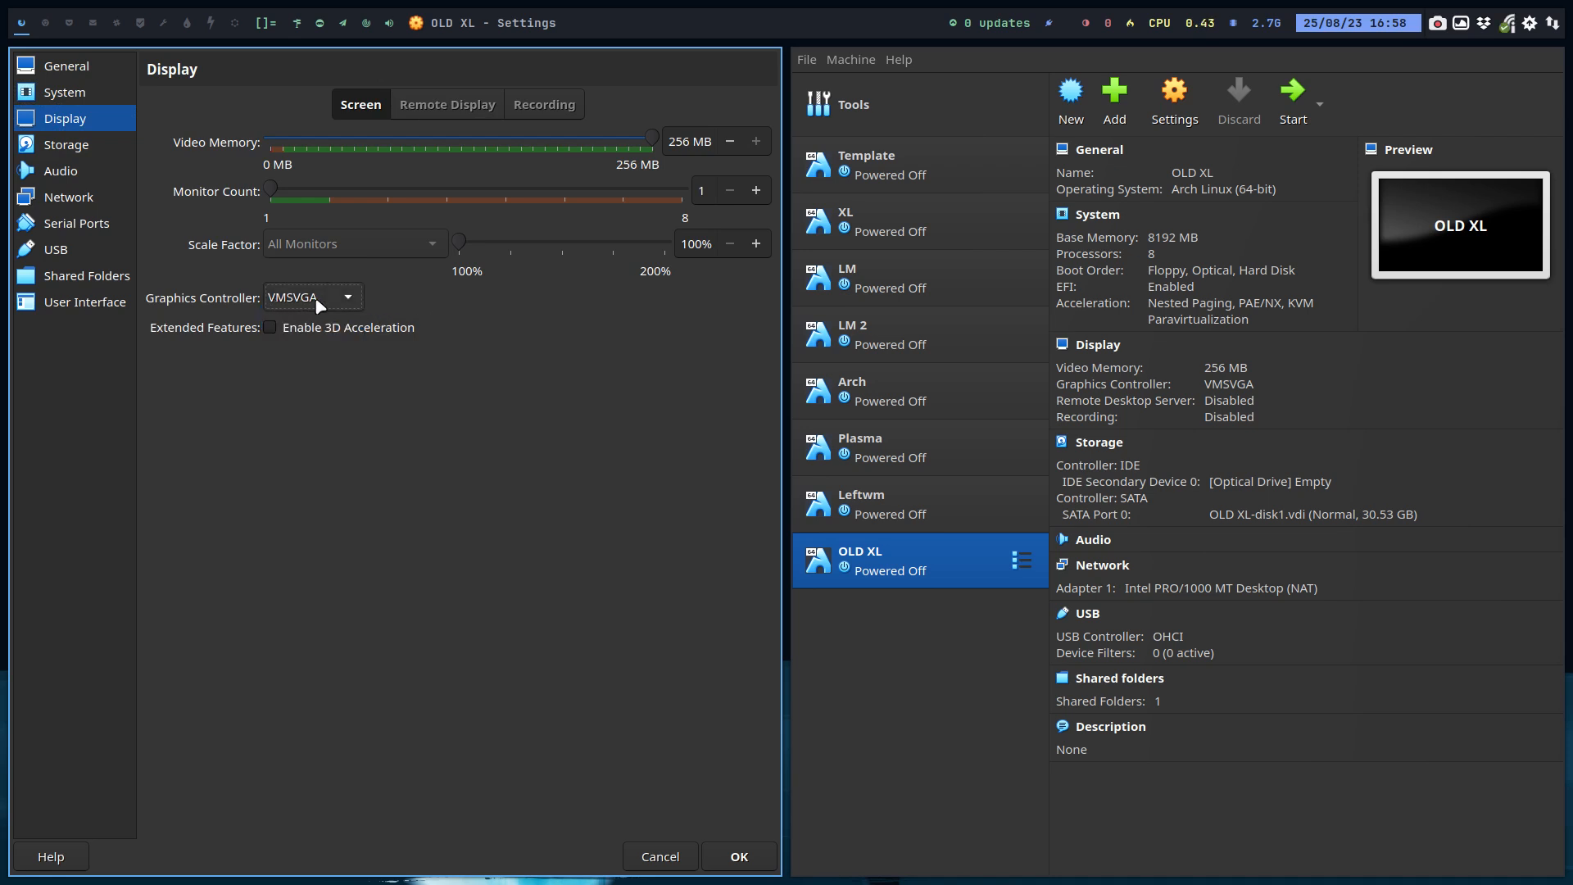
{"action": "left_click", "coordinate": [446, 105]}
{"action": "left_click", "coordinate": [564, 110]}
Step: Review the Storage and Audio pages, leaving audio enabled
{"action": "left_click", "coordinate": [128, 145]}
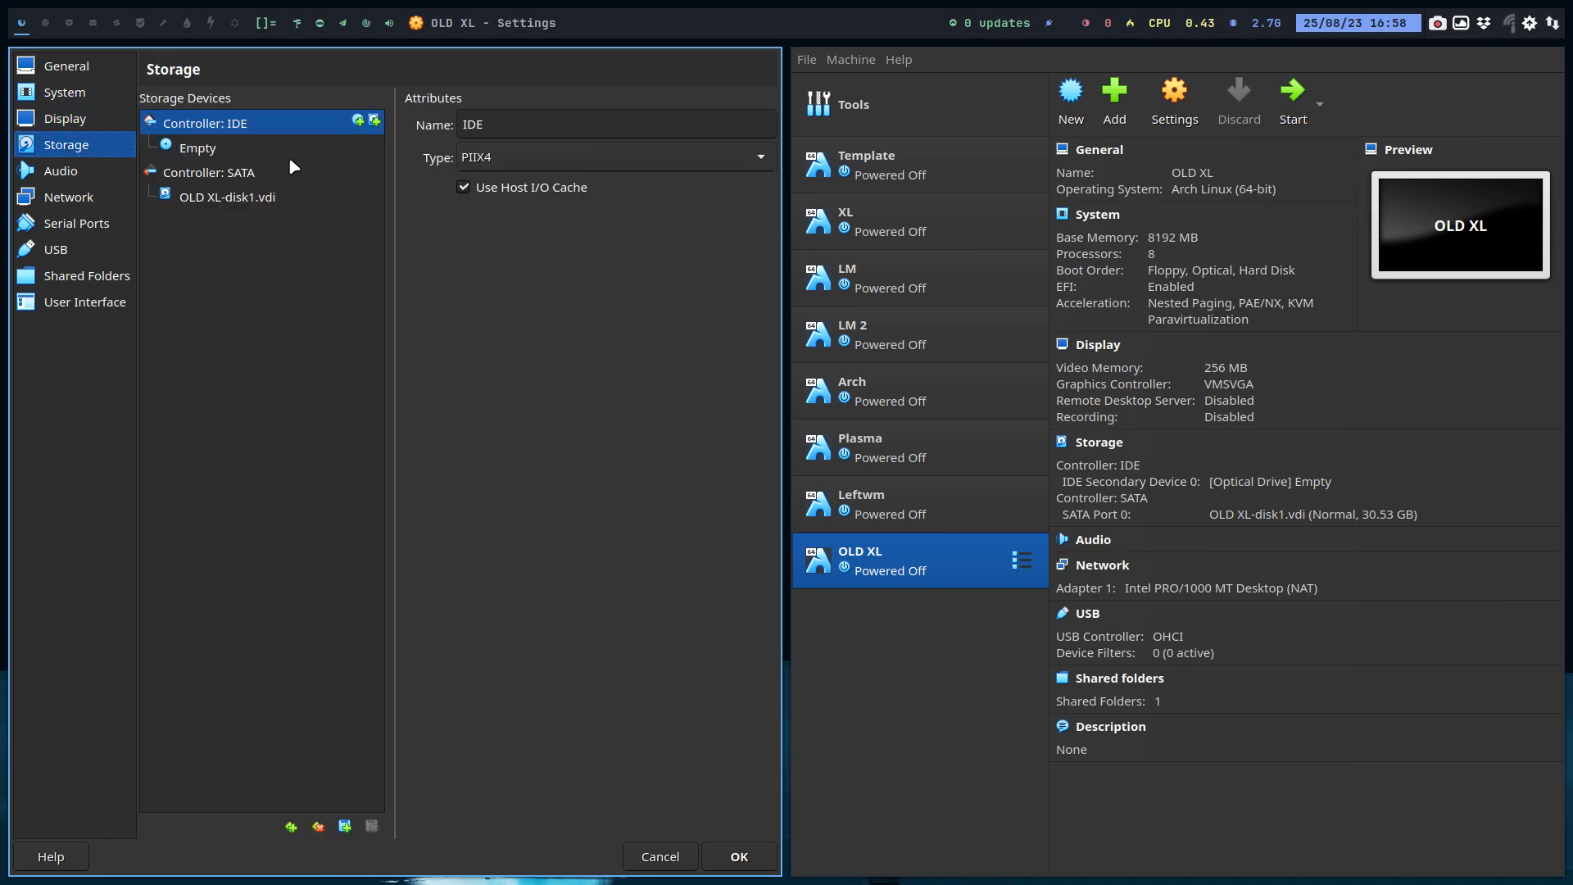
{"action": "left_click", "coordinate": [96, 176]}
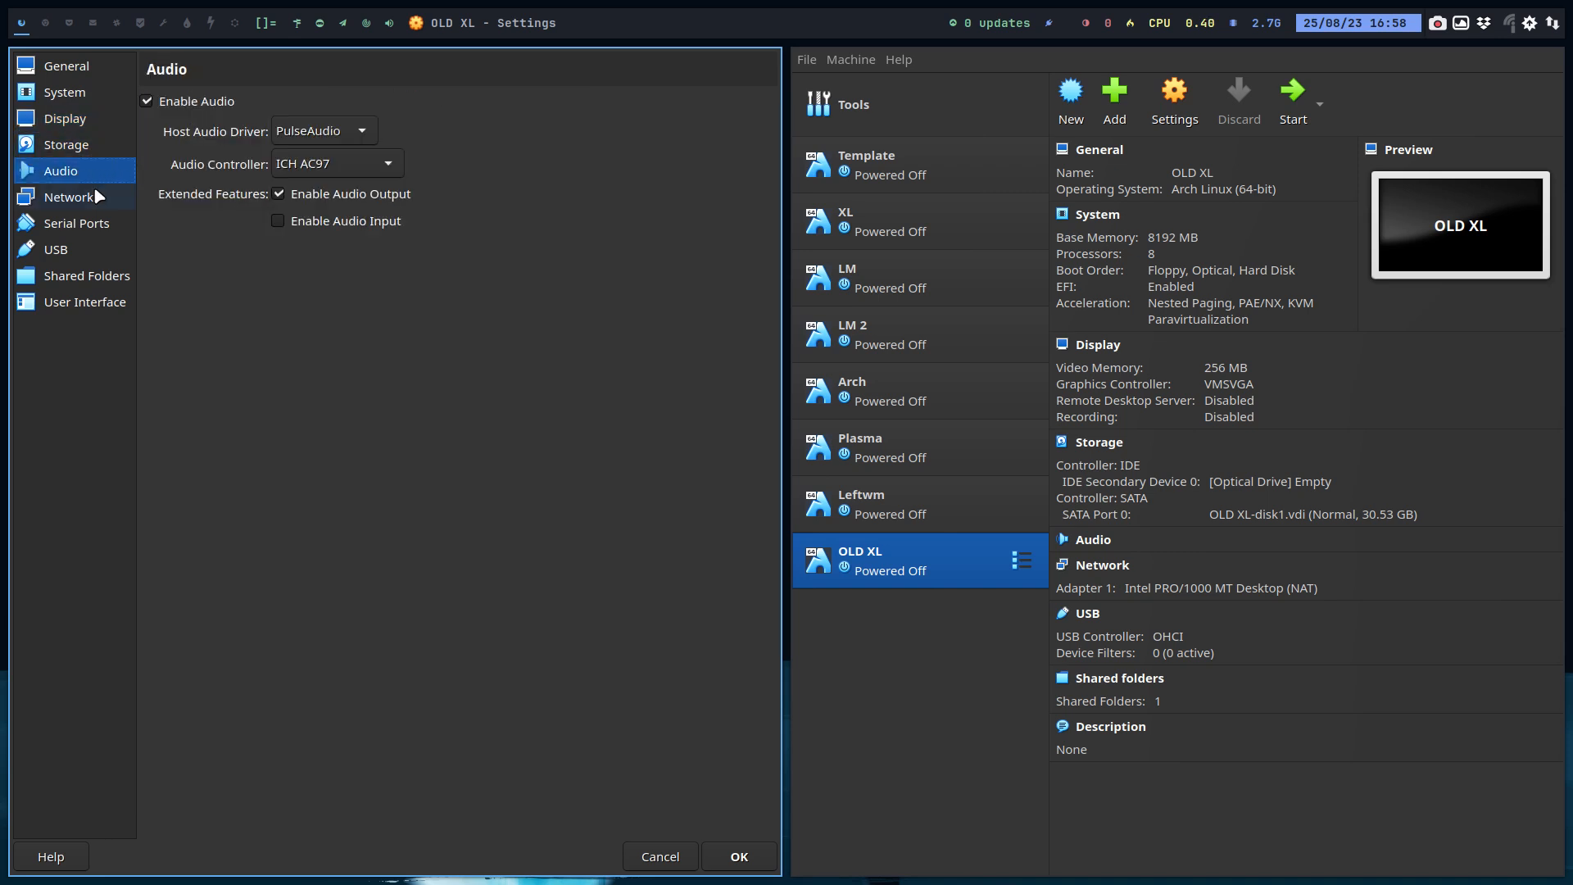
{"action": "left_click", "coordinate": [148, 100]}
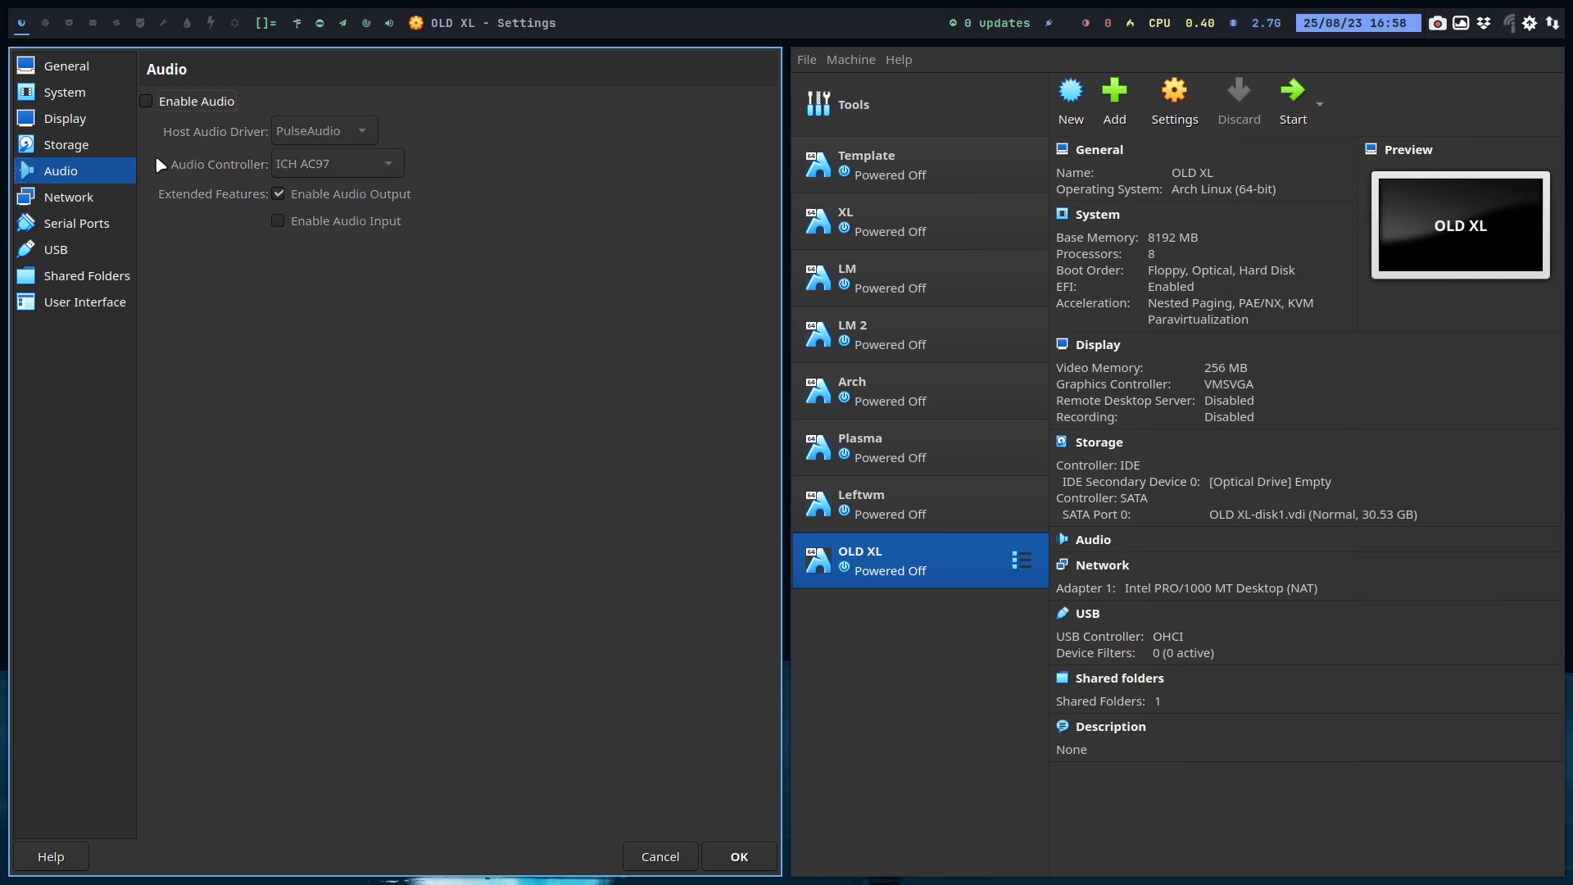
{"action": "left_click", "coordinate": [149, 102]}
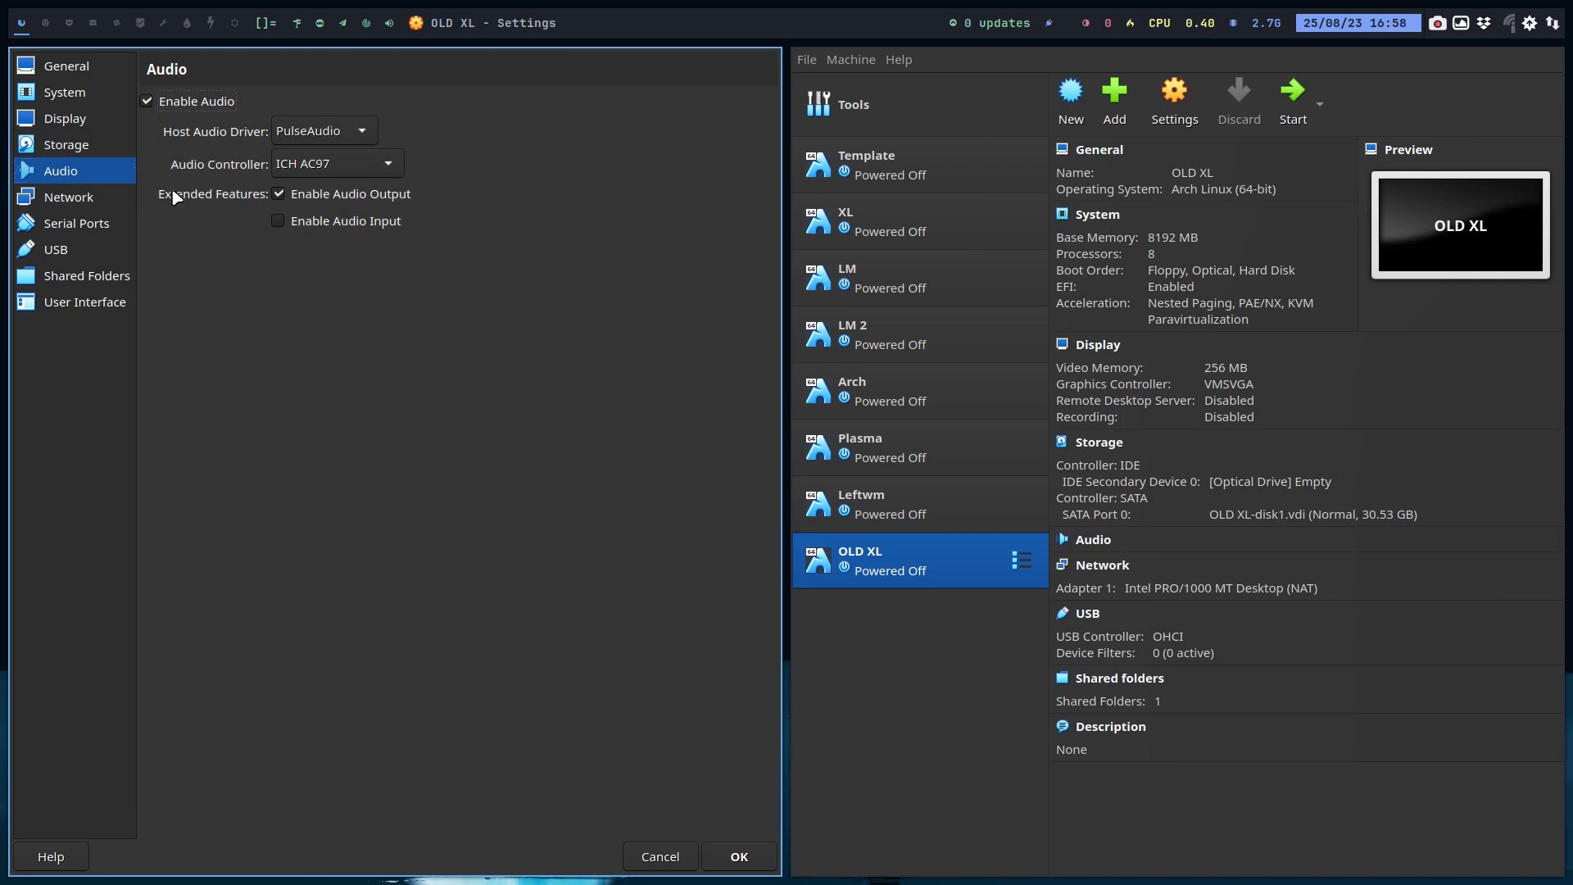
Step: Review the Network, Serial Ports, USB, Shared Folders and User Interface pages, then close the settings
{"action": "left_click", "coordinate": [86, 197]}
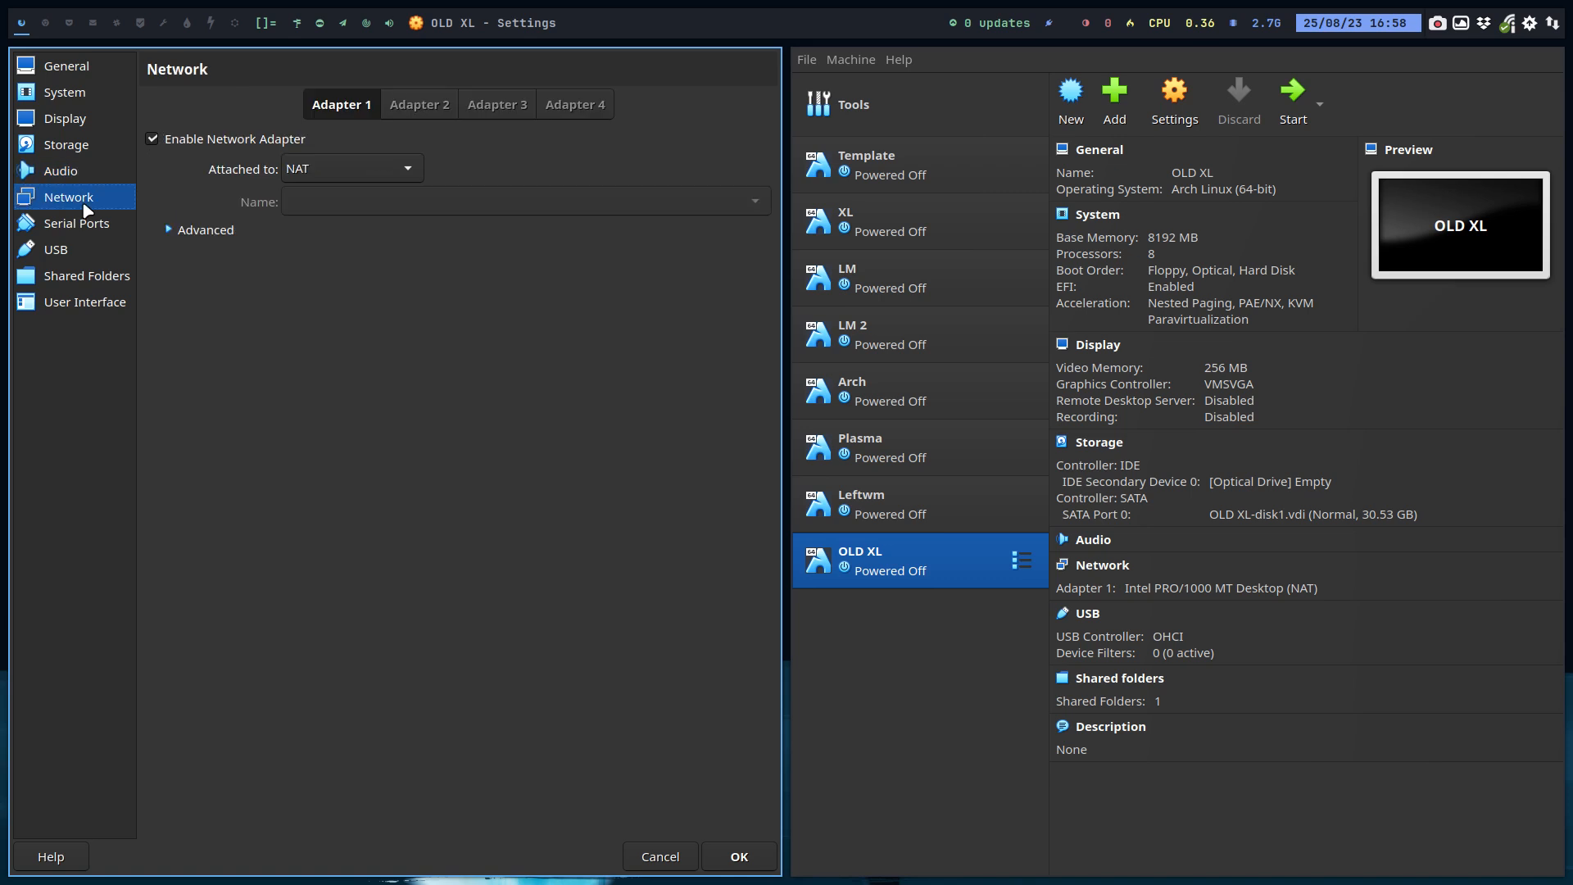
{"action": "left_click", "coordinate": [87, 228]}
{"action": "left_click", "coordinate": [92, 250]}
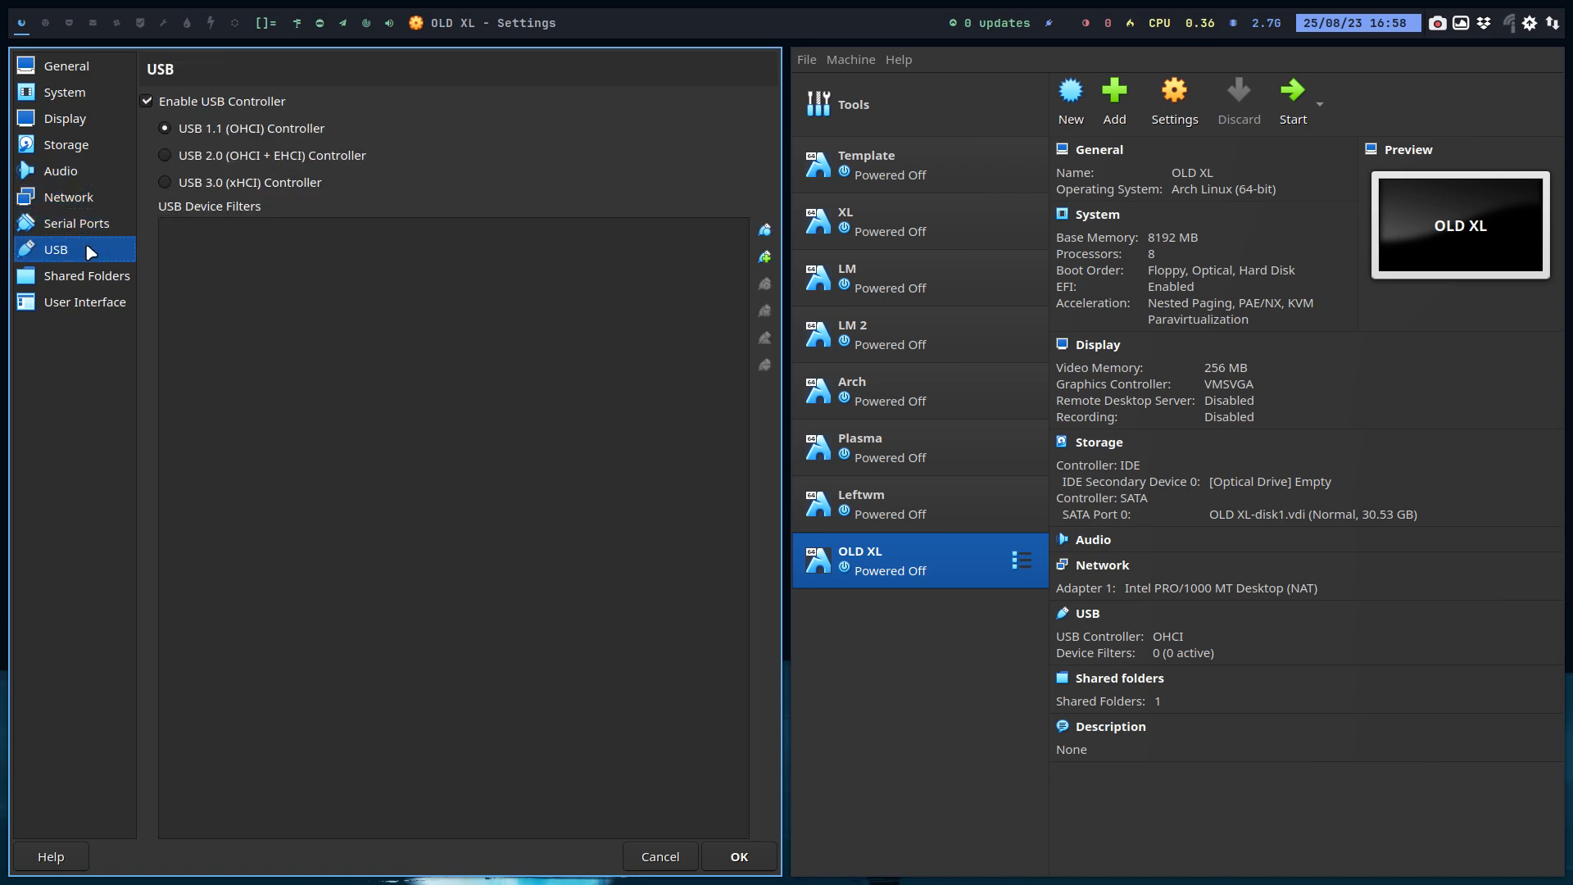
{"action": "left_click", "coordinate": [96, 270]}
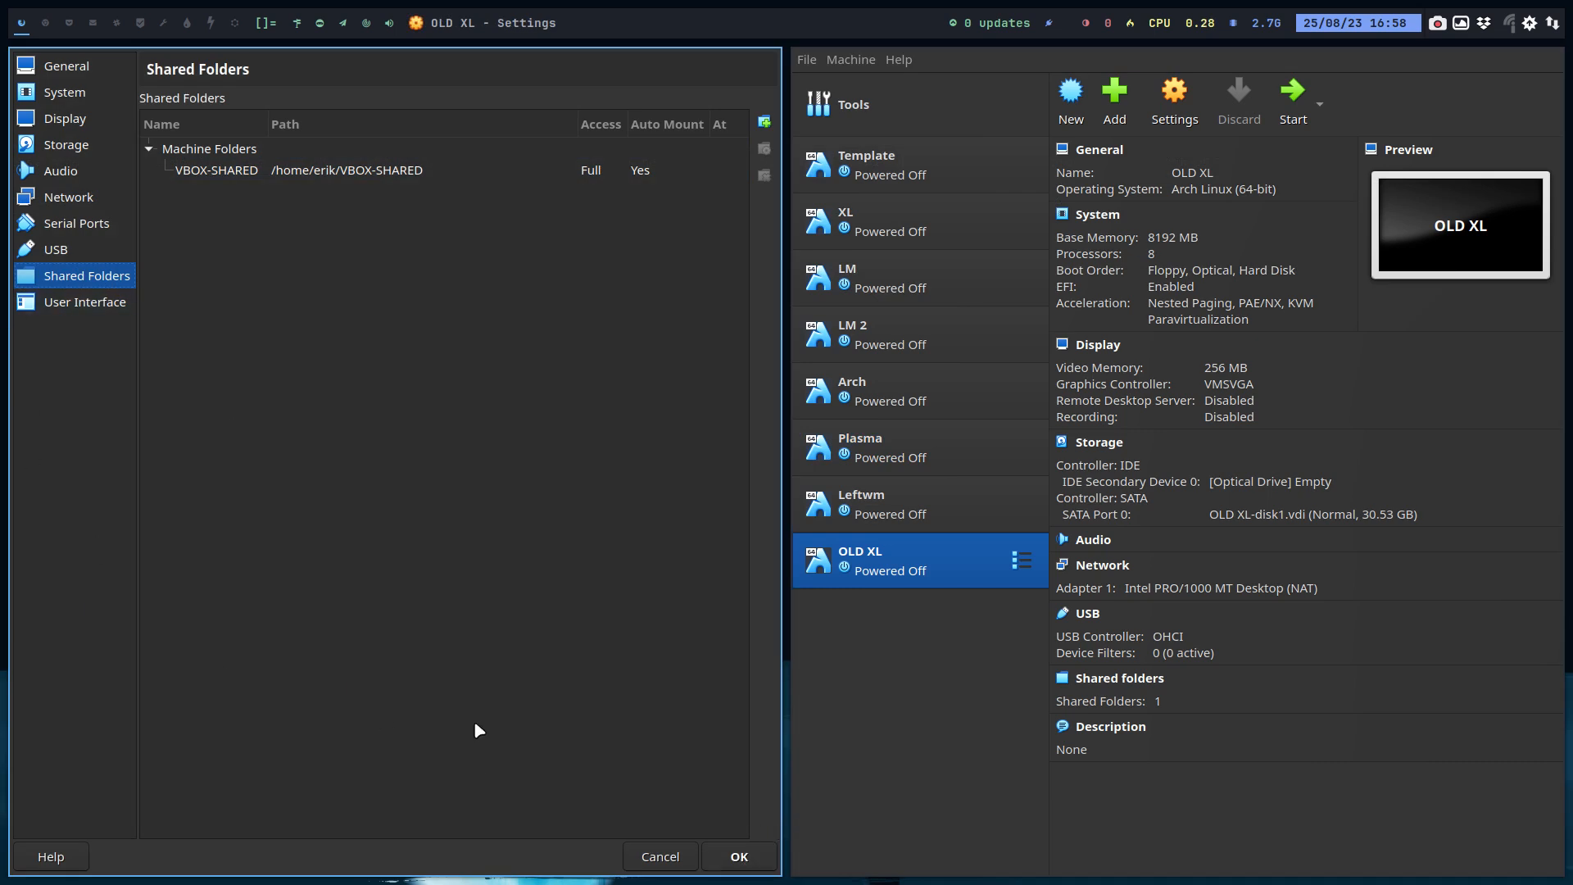
{"action": "left_click", "coordinate": [104, 308]}
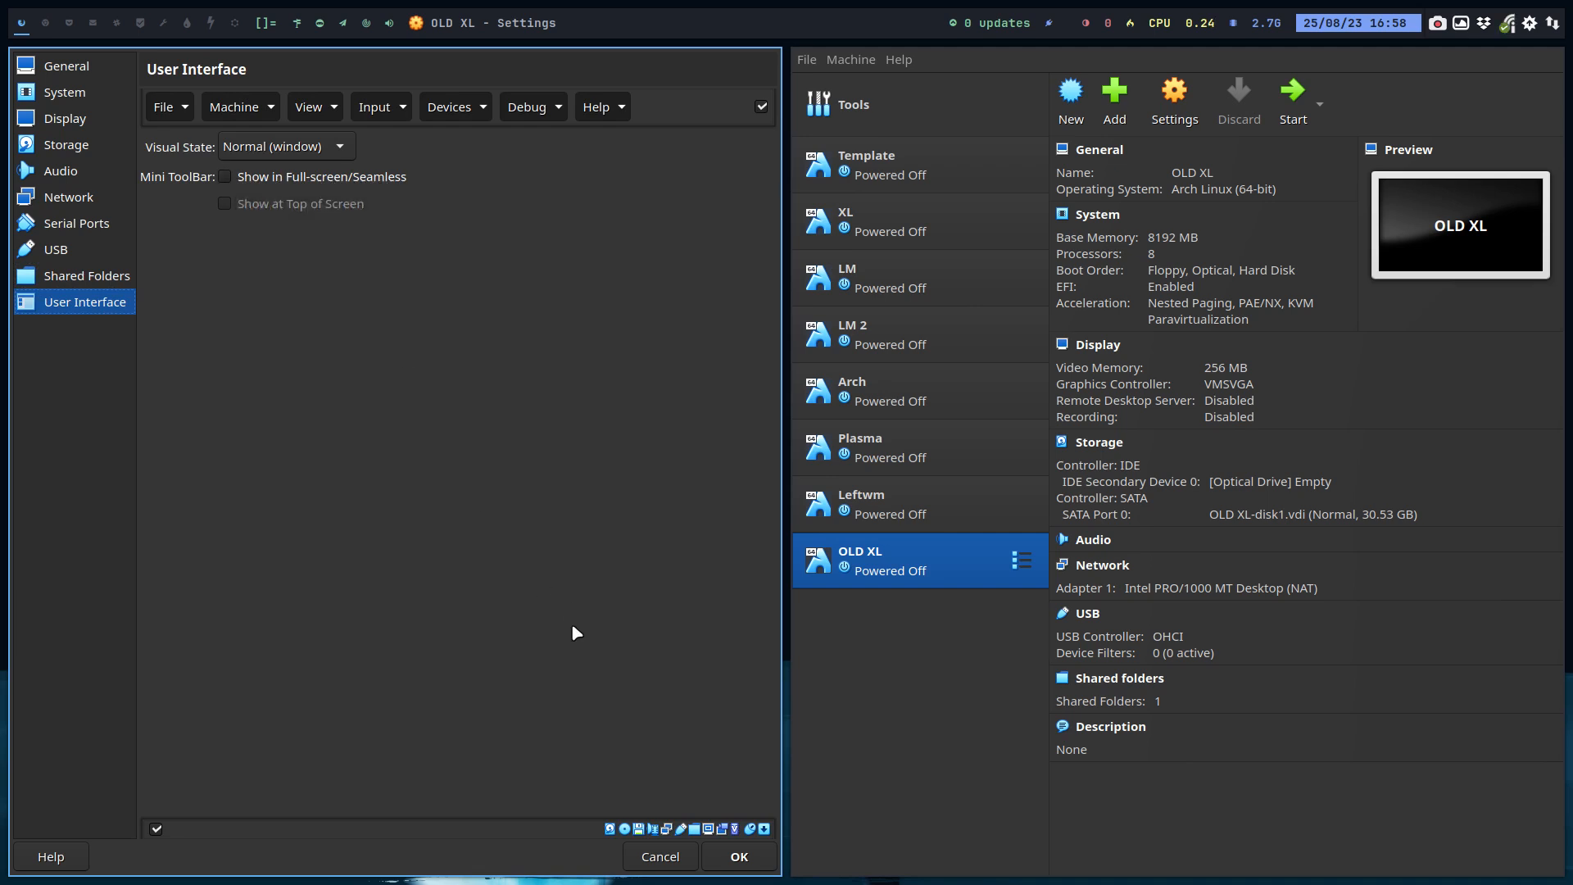
{"action": "left_click", "coordinate": [741, 857]}
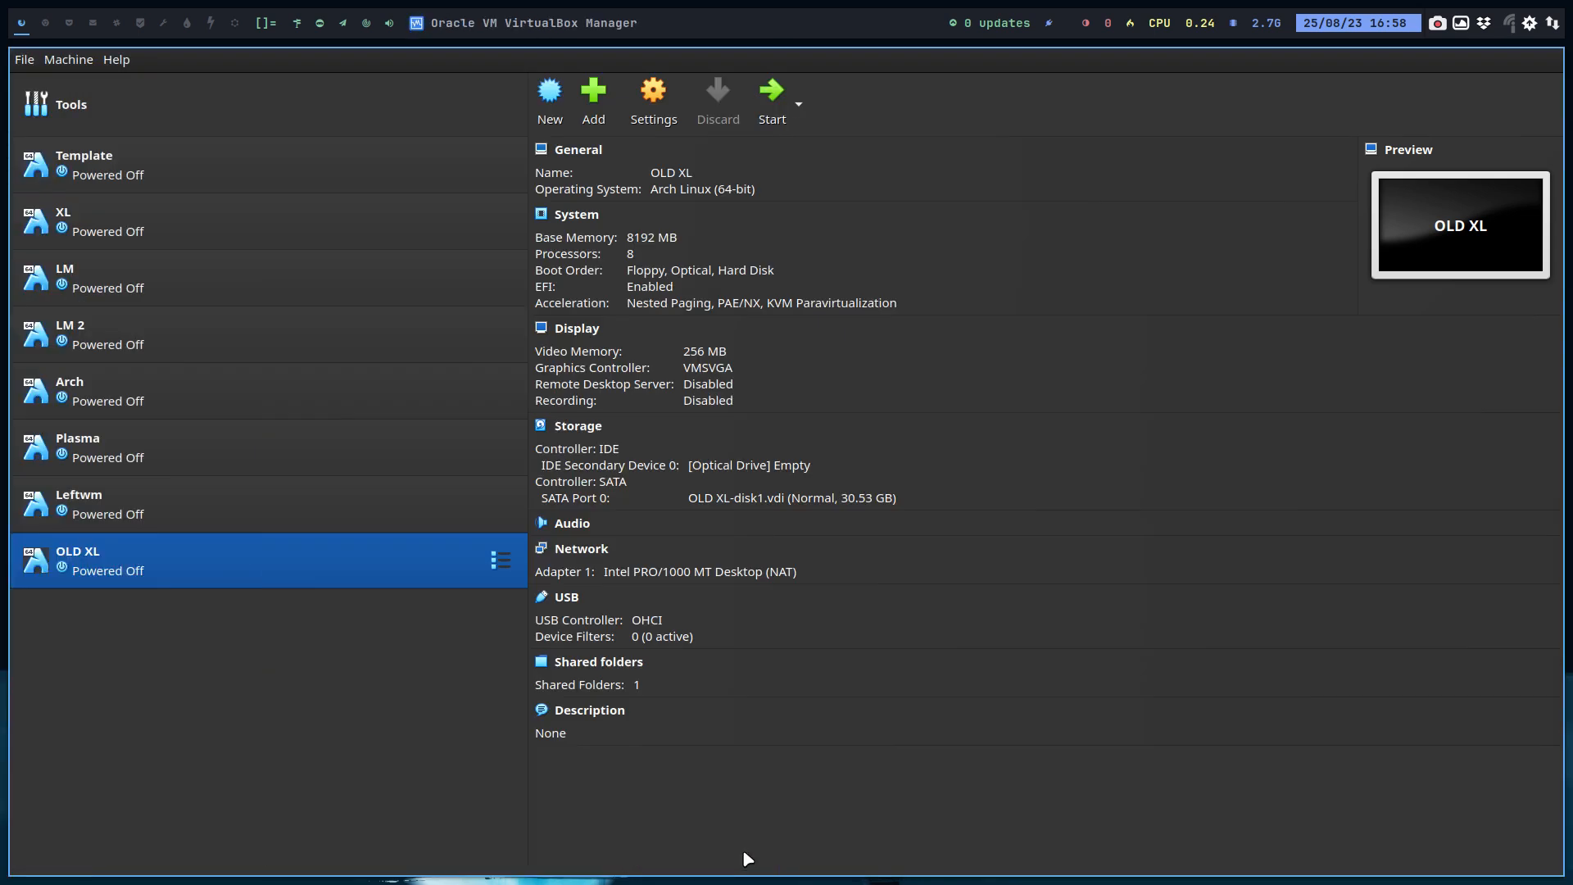
Step: Load arcolinuxl-v23.07.01-x86_64.iso from the Projects/v23.07.01 folder into the OLD XL virtual optical drive
{"action": "left_click", "coordinate": [745, 473]}
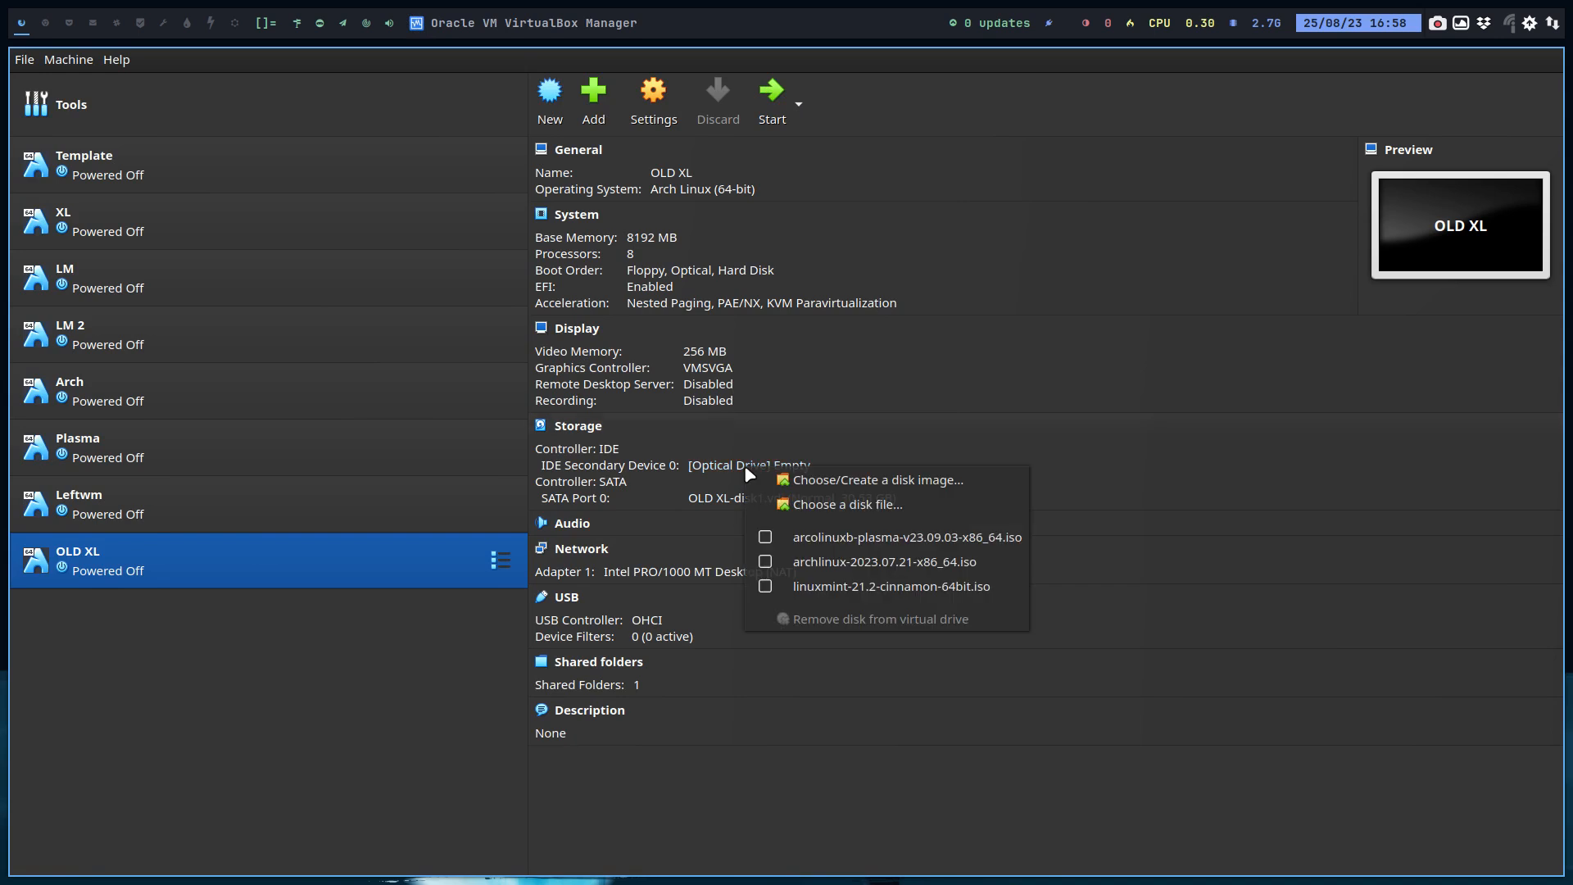
{"action": "left_click", "coordinate": [880, 506]}
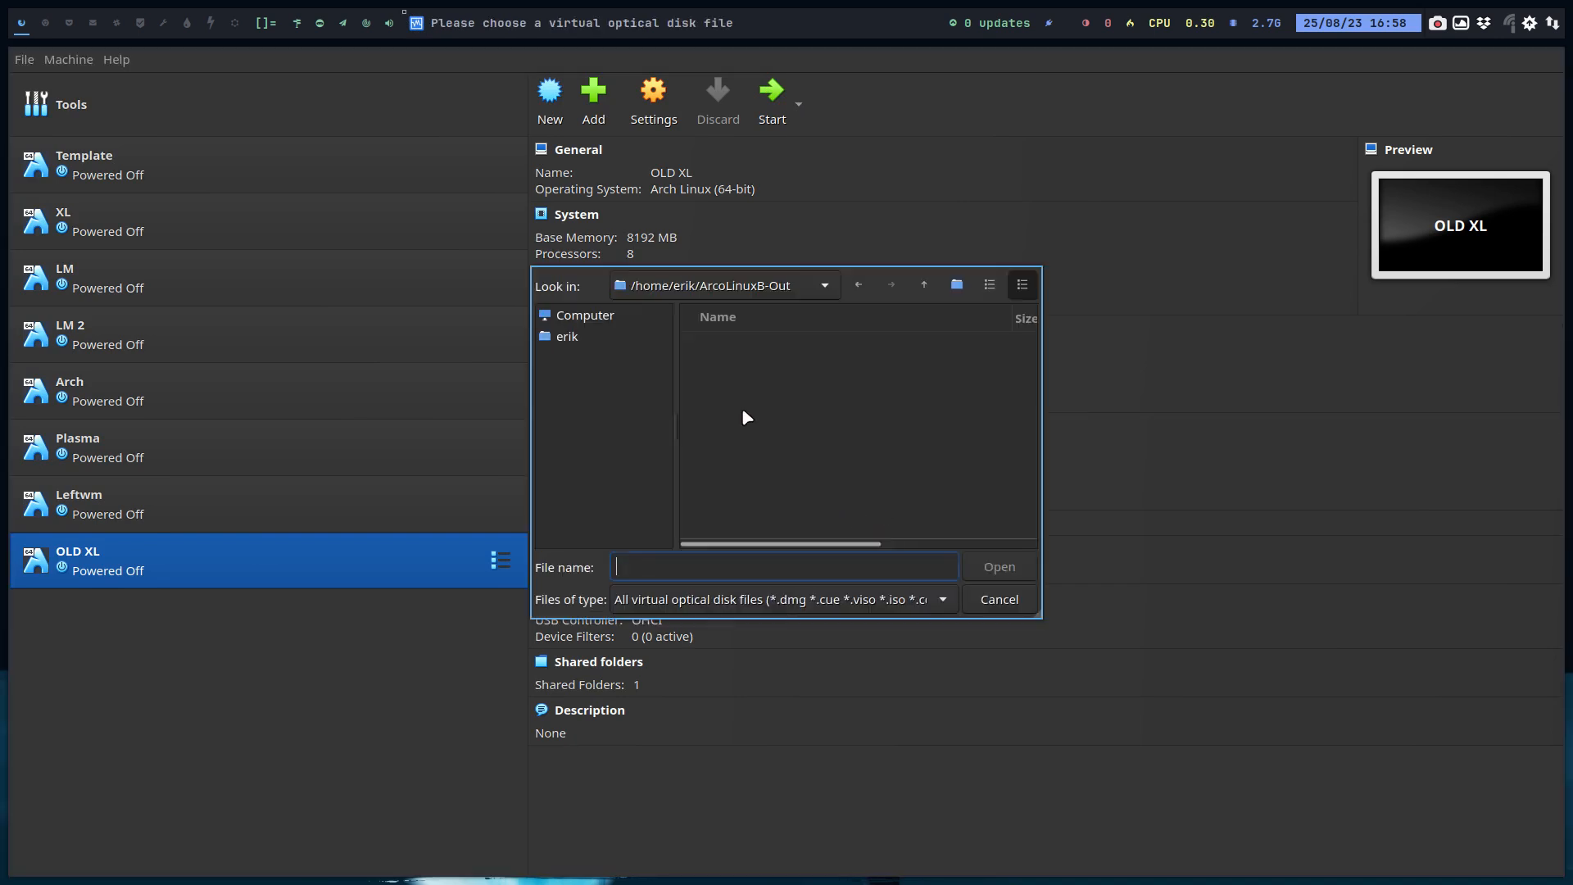
{"action": "left_click", "coordinate": [597, 337]}
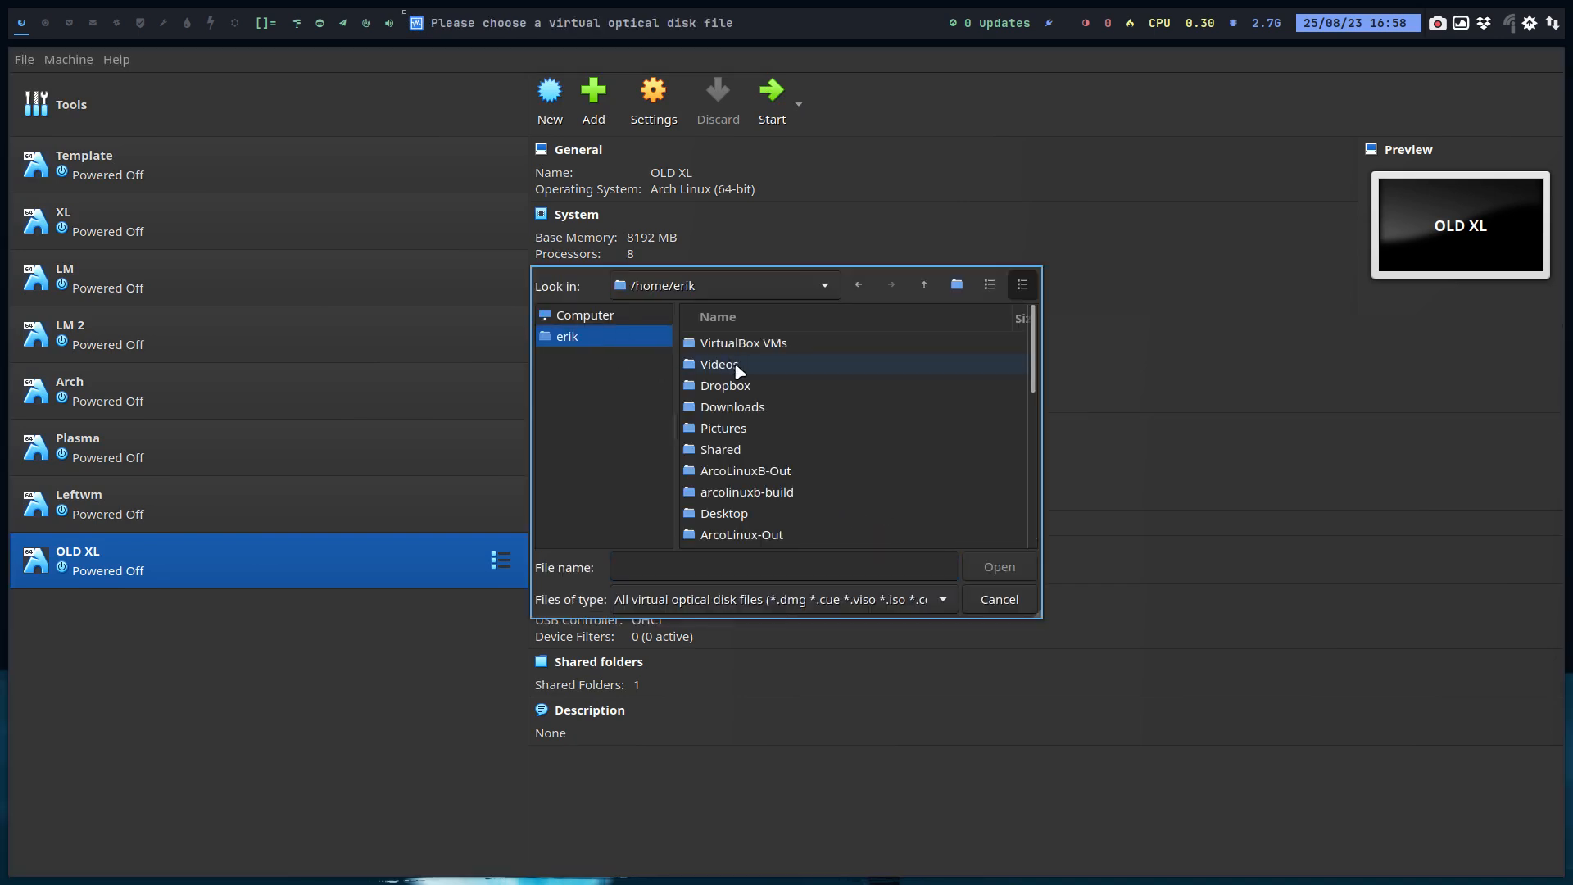
{"action": "left_click", "coordinate": [719, 316]}
{"action": "scroll", "coordinate": [736, 465], "scroll_direction": "down", "scroll_amount": 2}
{"action": "scroll", "coordinate": [735, 467], "scroll_direction": "down", "scroll_amount": 3}
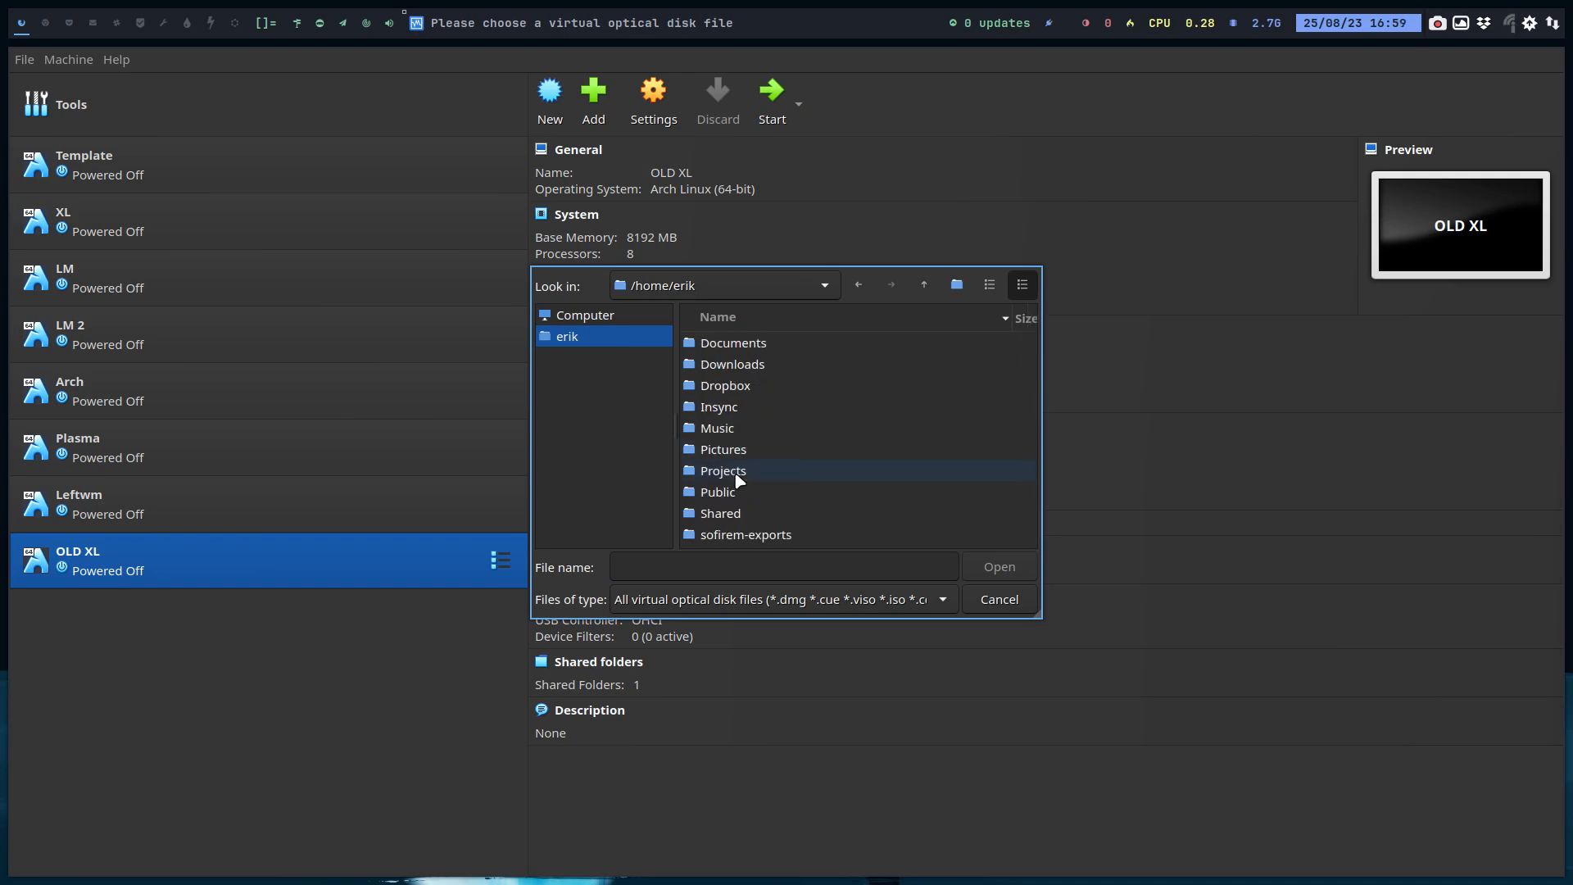
{"action": "left_click", "coordinate": [738, 472]}
{"action": "scroll", "coordinate": [780, 481], "scroll_direction": "down", "scroll_amount": 5}
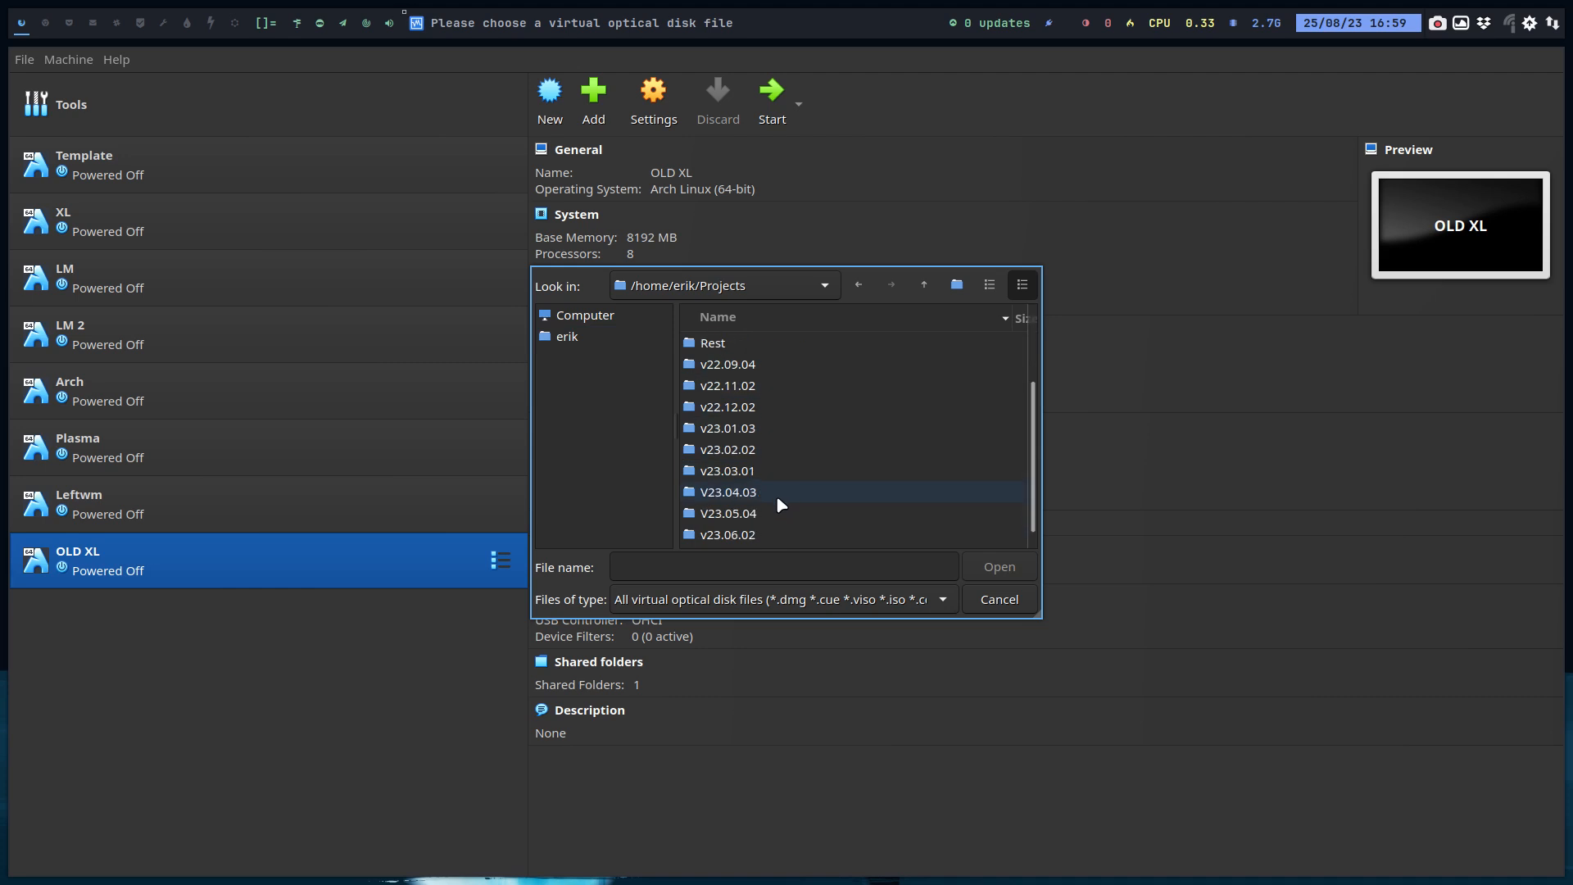
{"action": "double_click", "coordinate": [767, 534]}
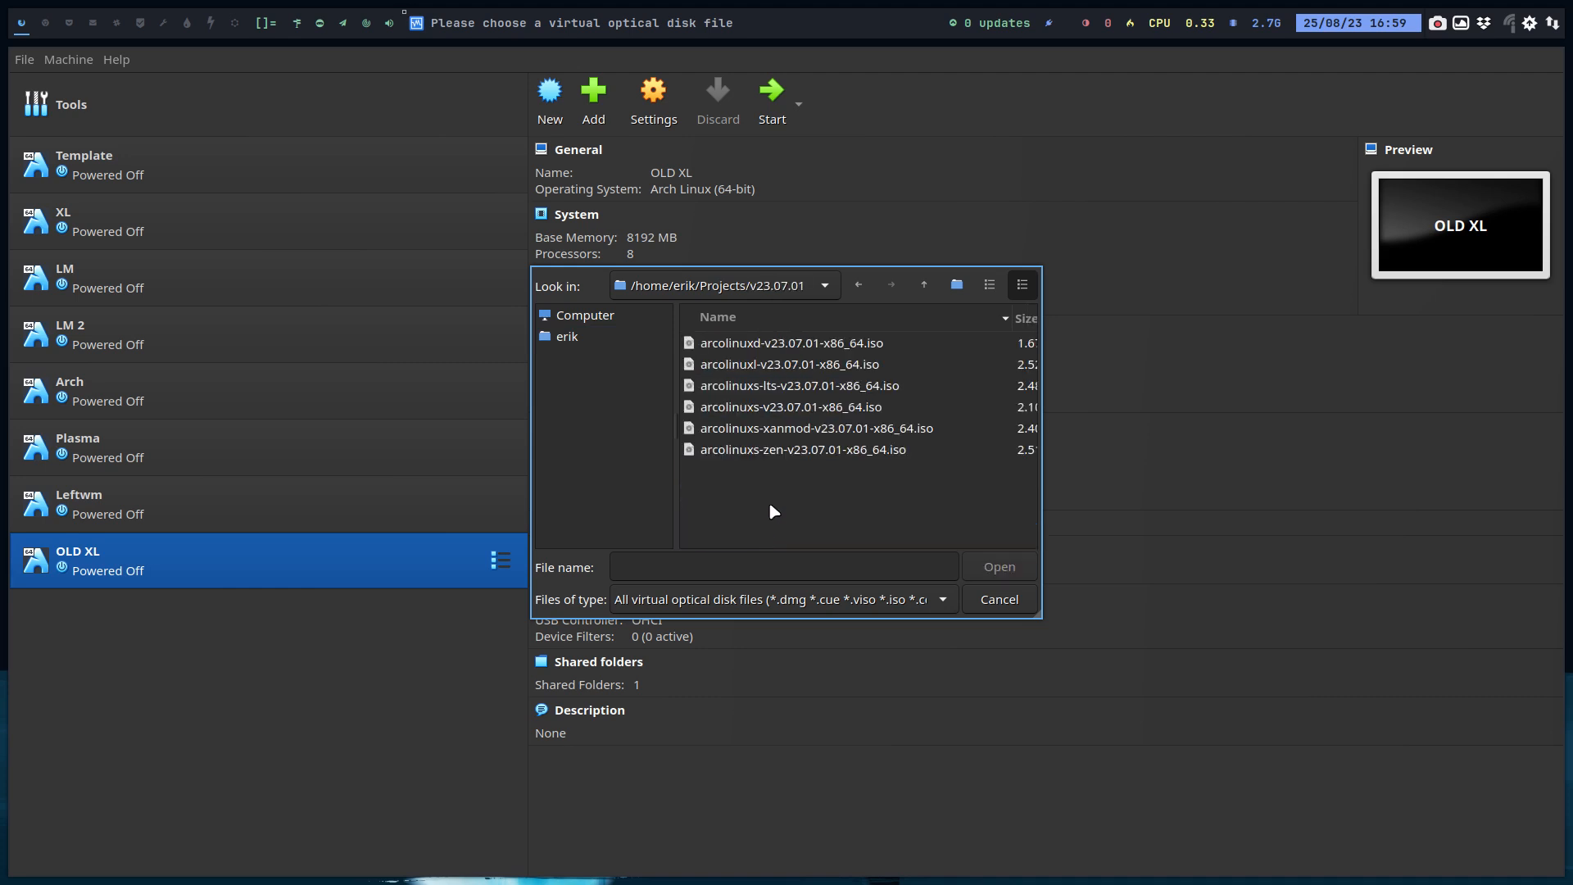
{"action": "left_click", "coordinate": [790, 364]}
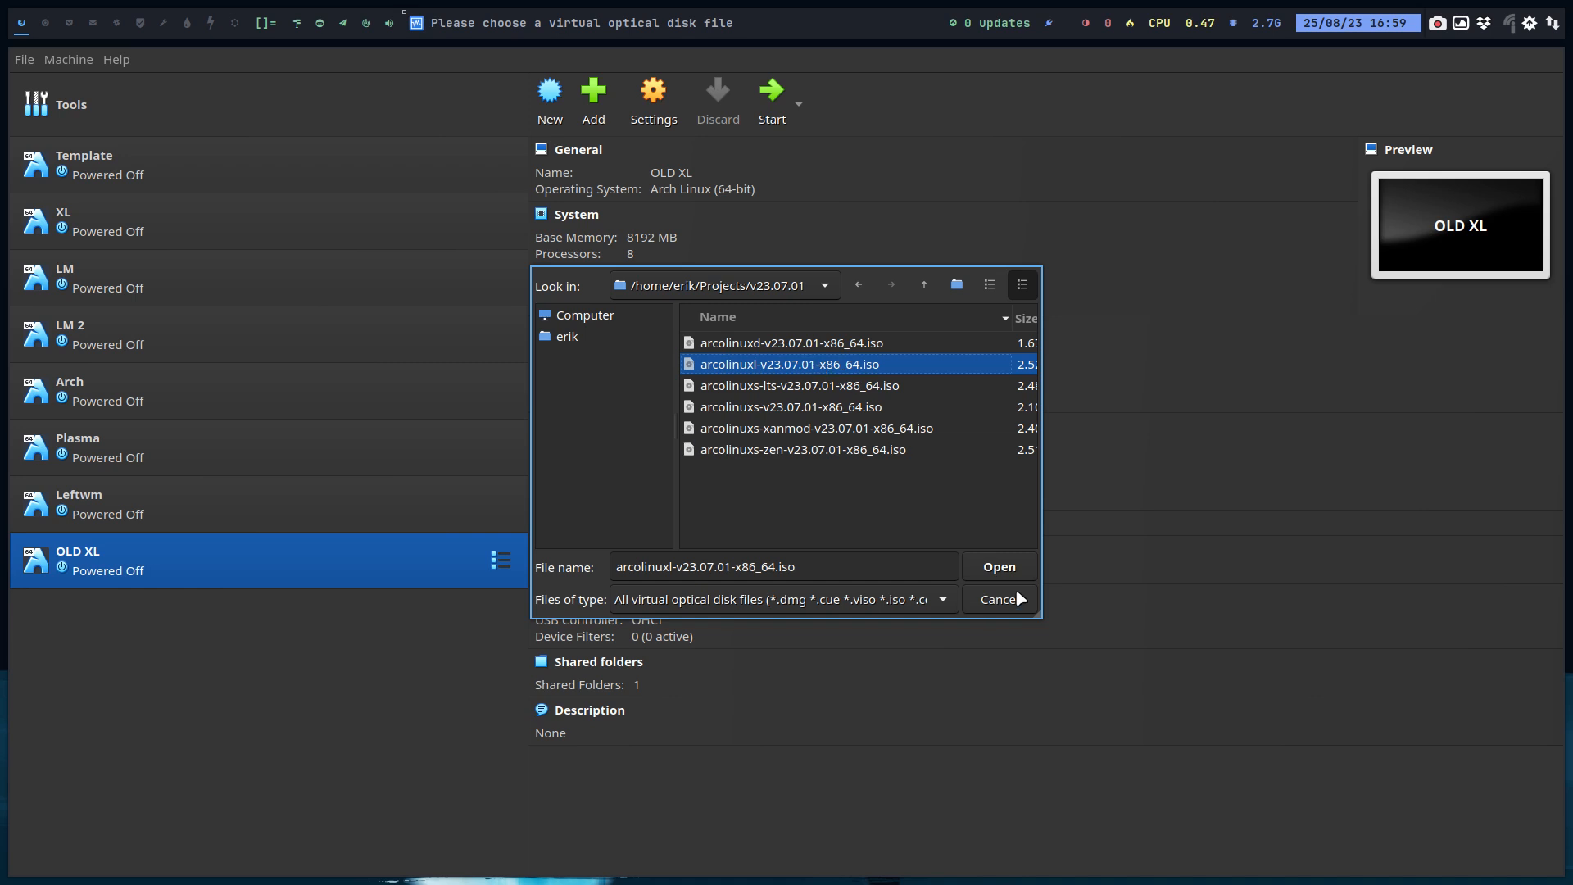
{"action": "left_click", "coordinate": [999, 566]}
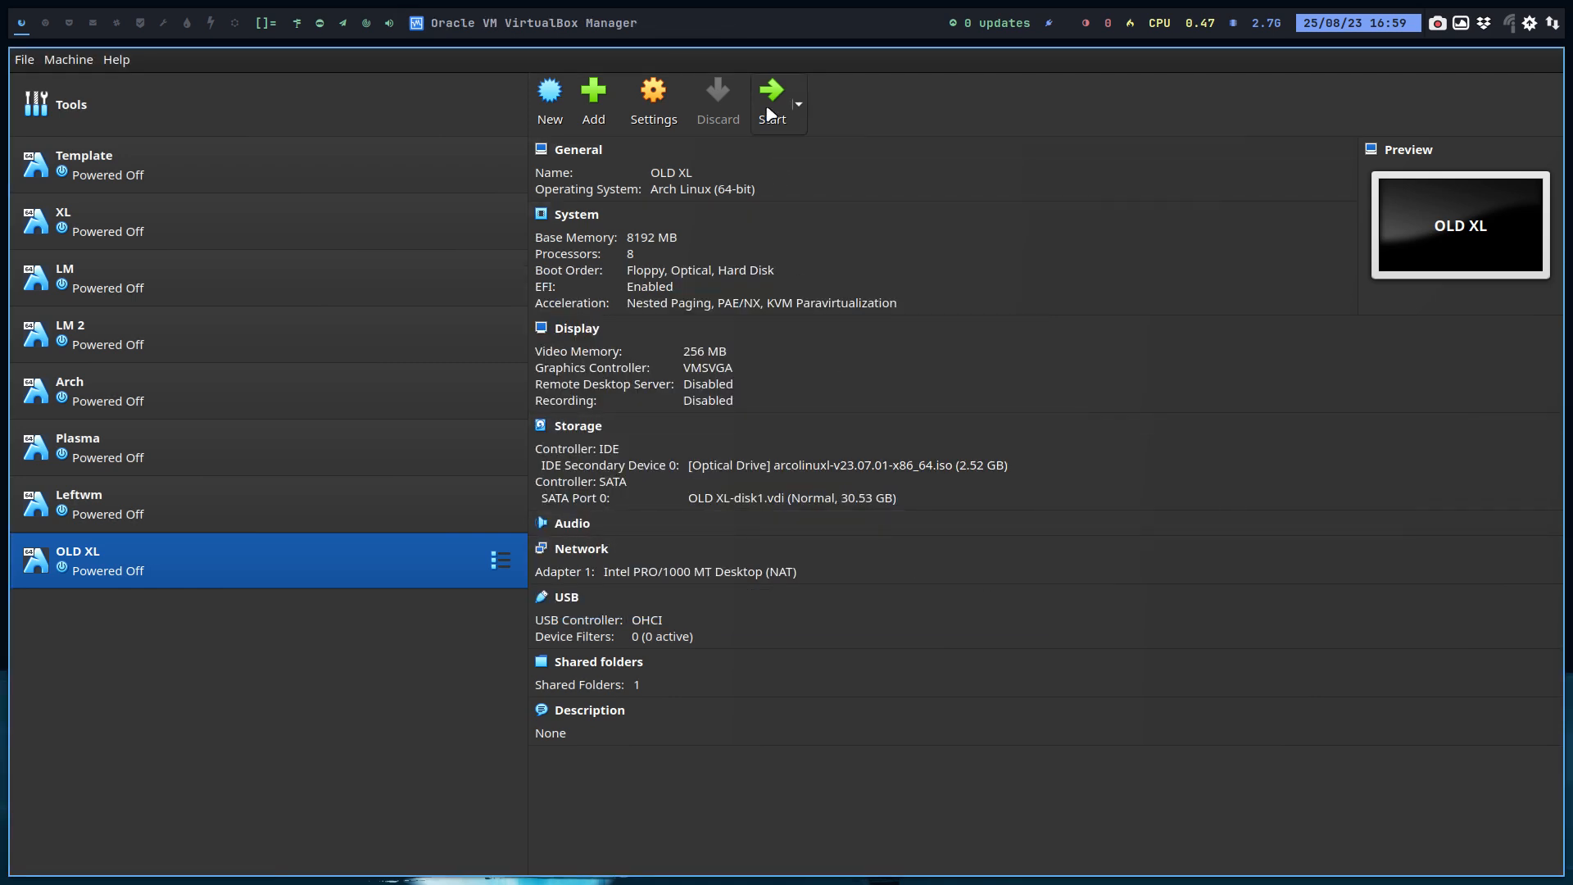
Step: Start the OLD XL machine in full screen and boot the ArcoLinuxL install medium open source entry
{"action": "left_click", "coordinate": [774, 92]}
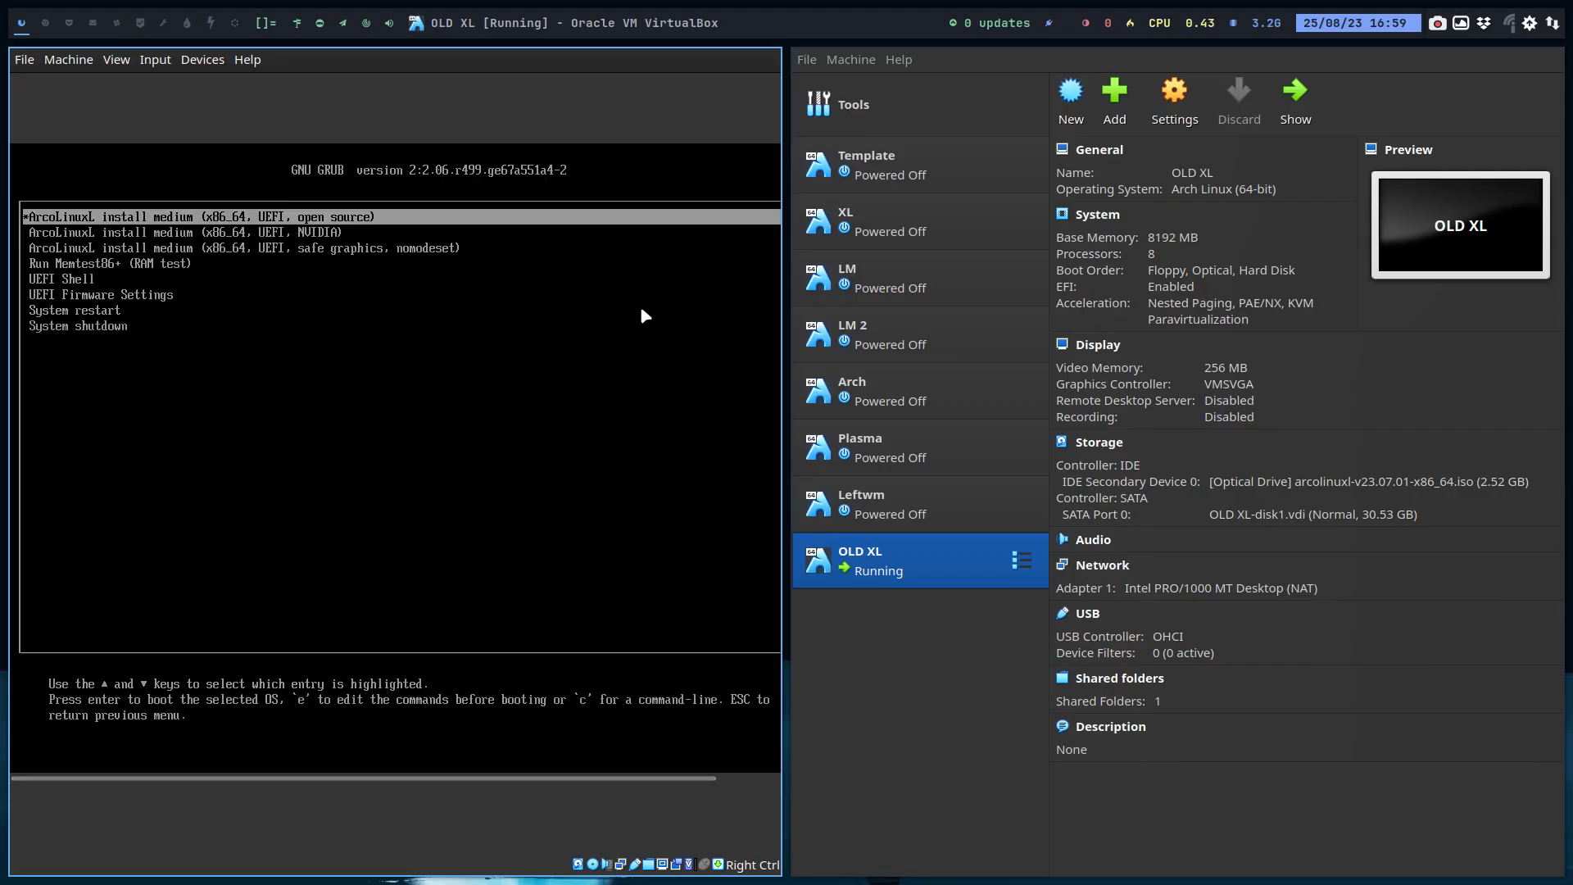
{"action": "key", "text": "Control_R+f"}
{"action": "key", "text": "Down"}
{"action": "key", "text": "Down"}
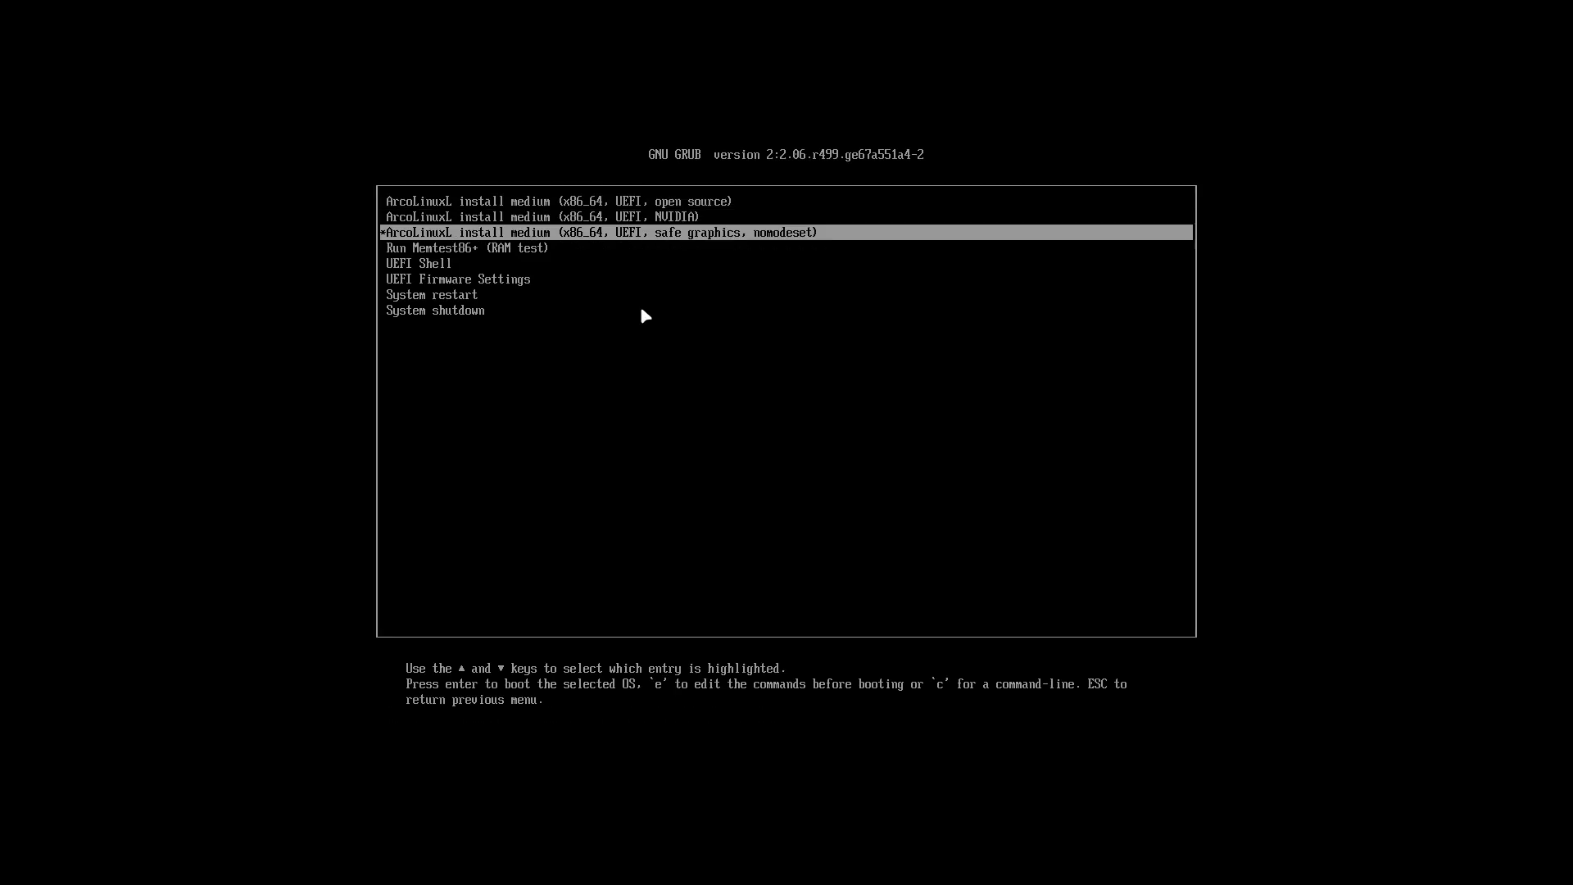
{"action": "key", "text": "Up"}
{"action": "key", "text": "Up"}
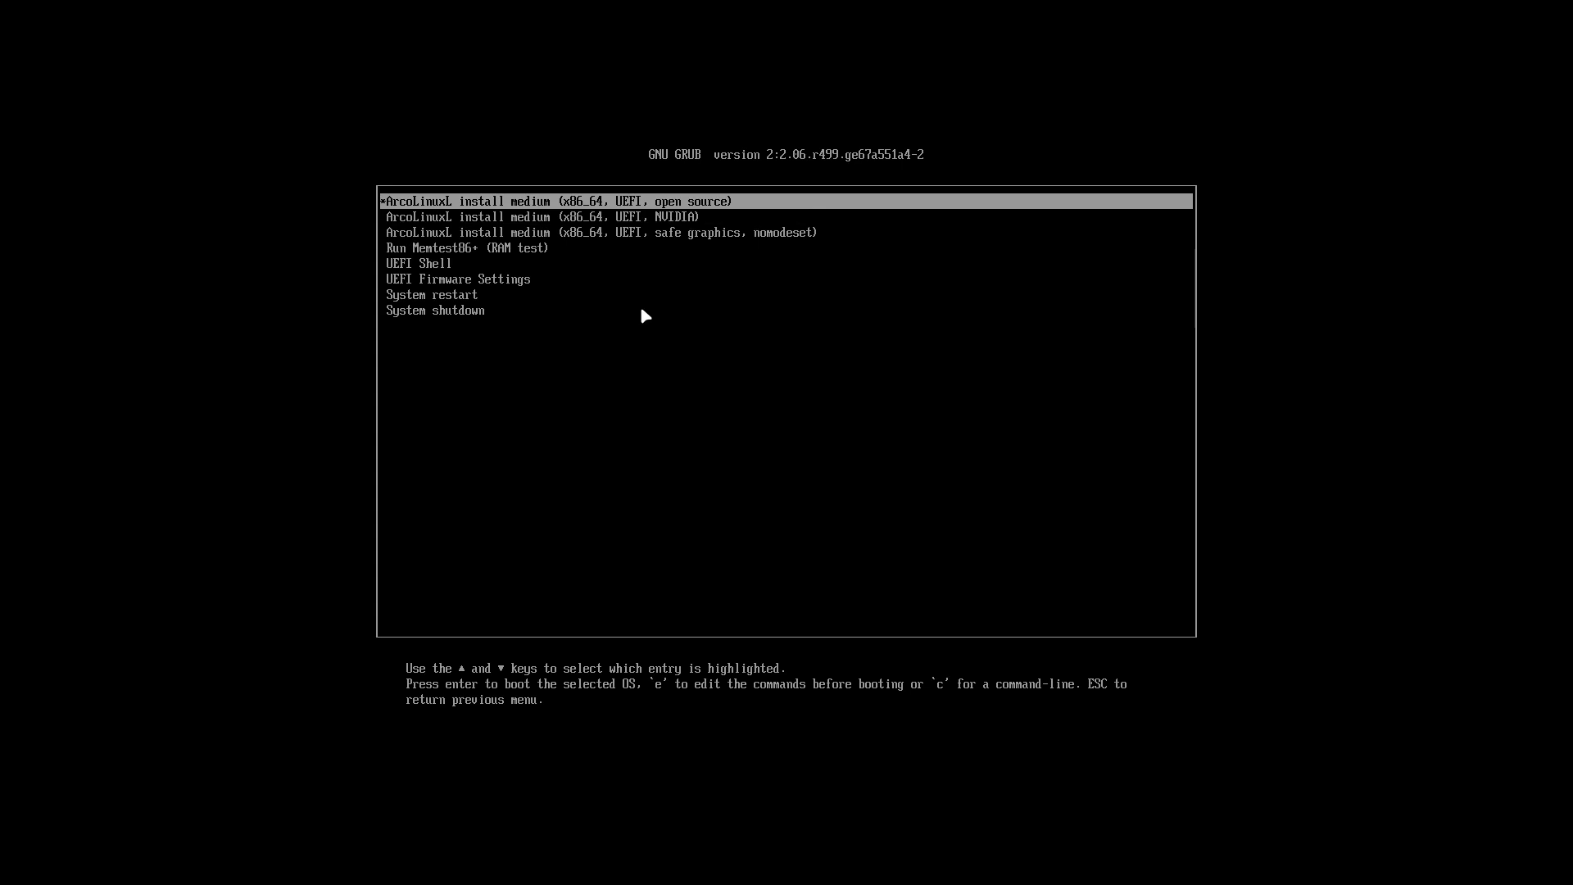
{"action": "key", "text": "Down"}
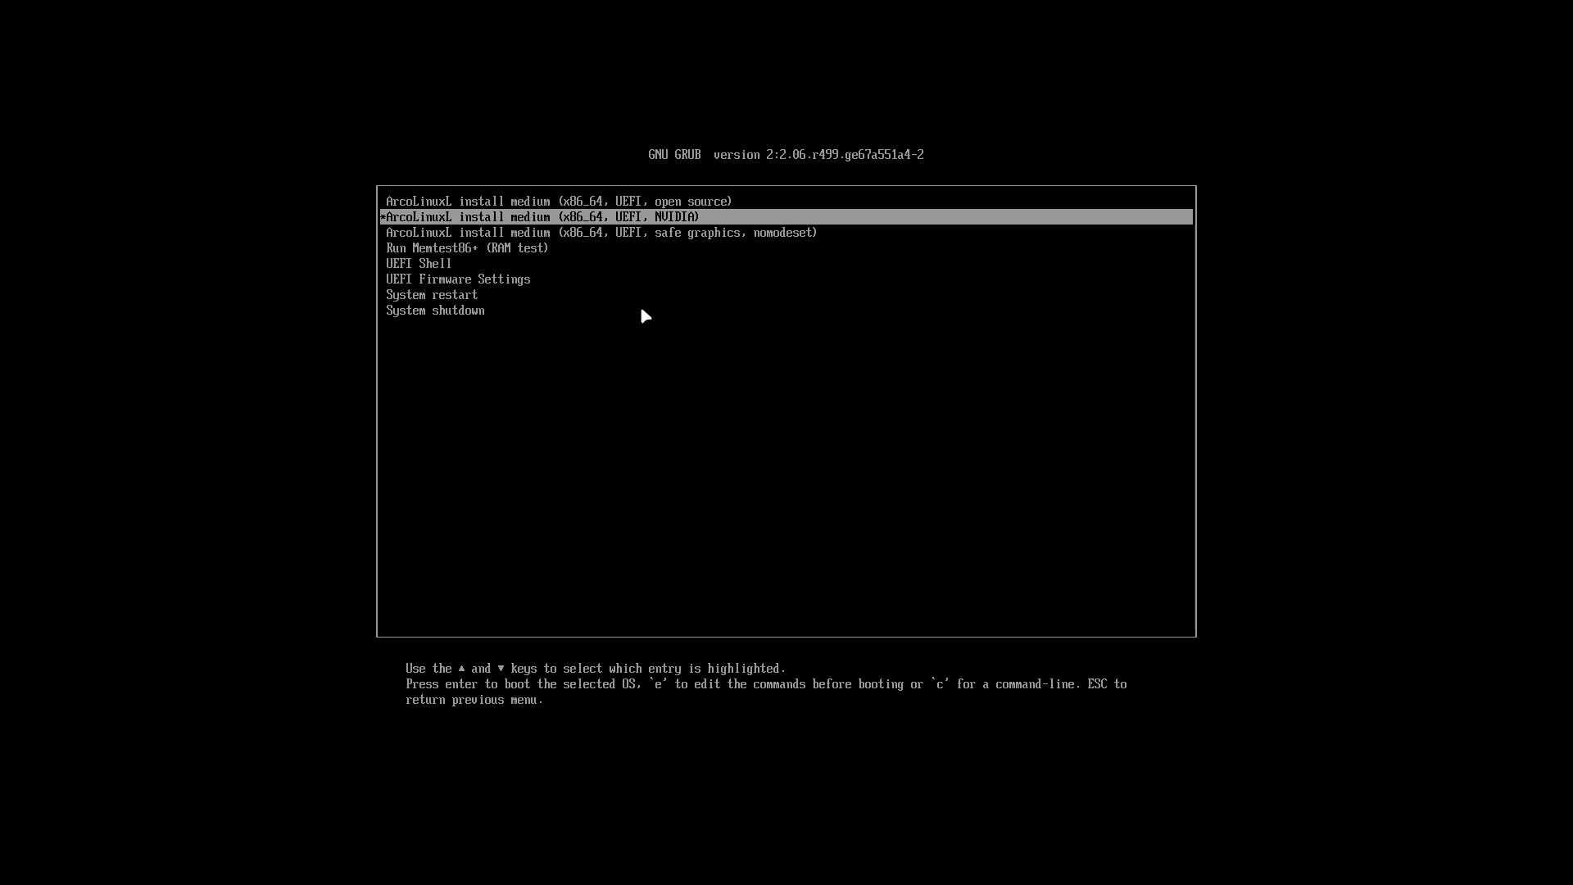
{"action": "key", "text": "Up"}
{"action": "key", "text": "Down"}
{"action": "key", "text": "Up"}
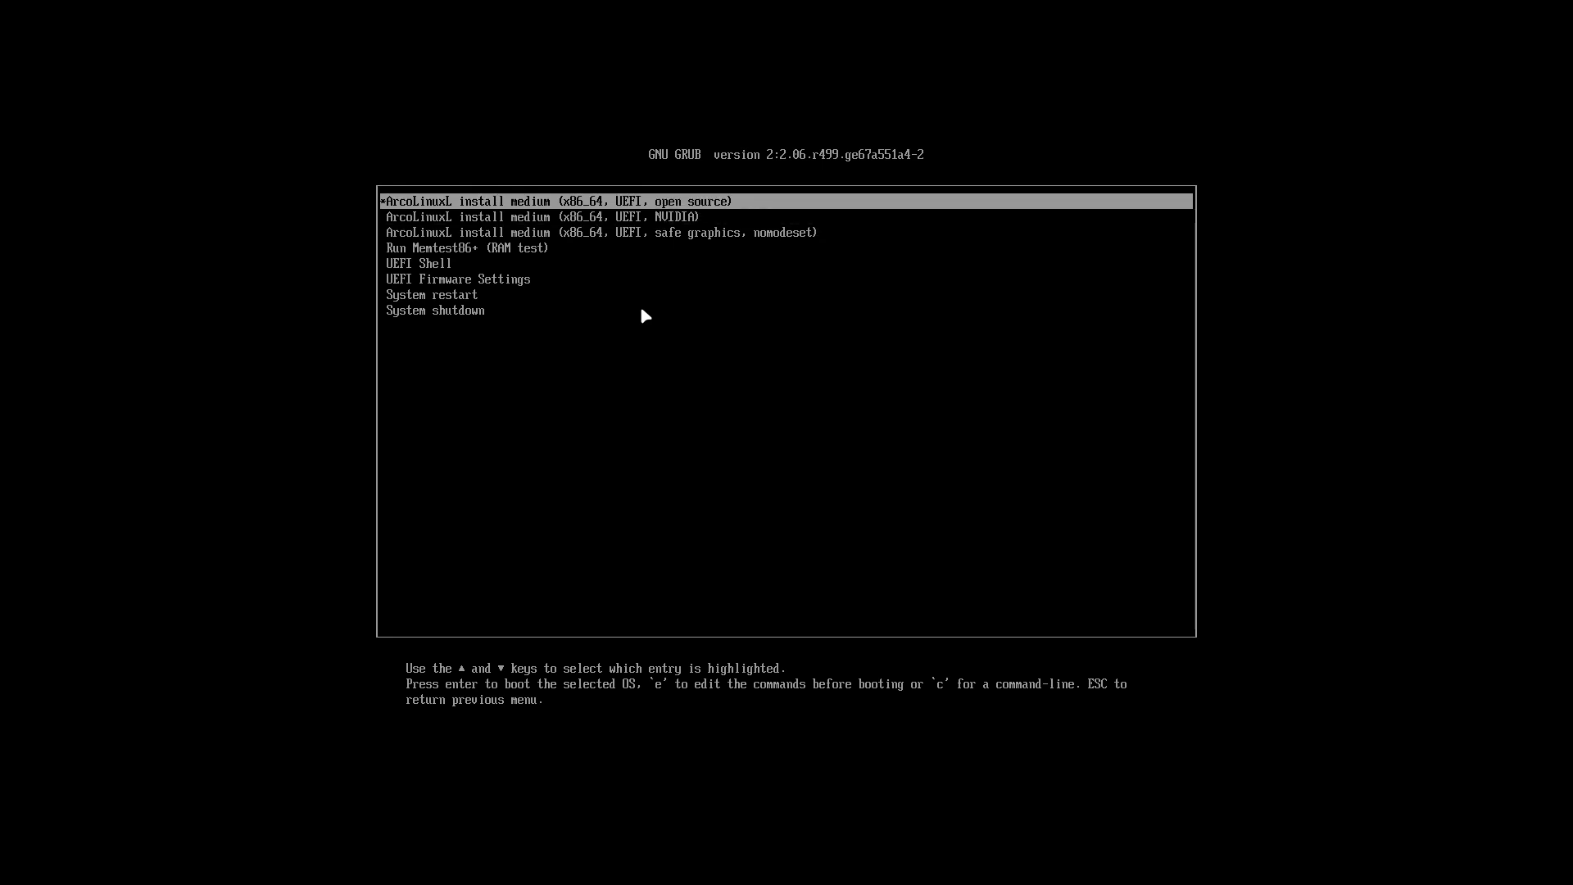
{"action": "key", "text": "Down"}
{"action": "key", "text": "Down"}
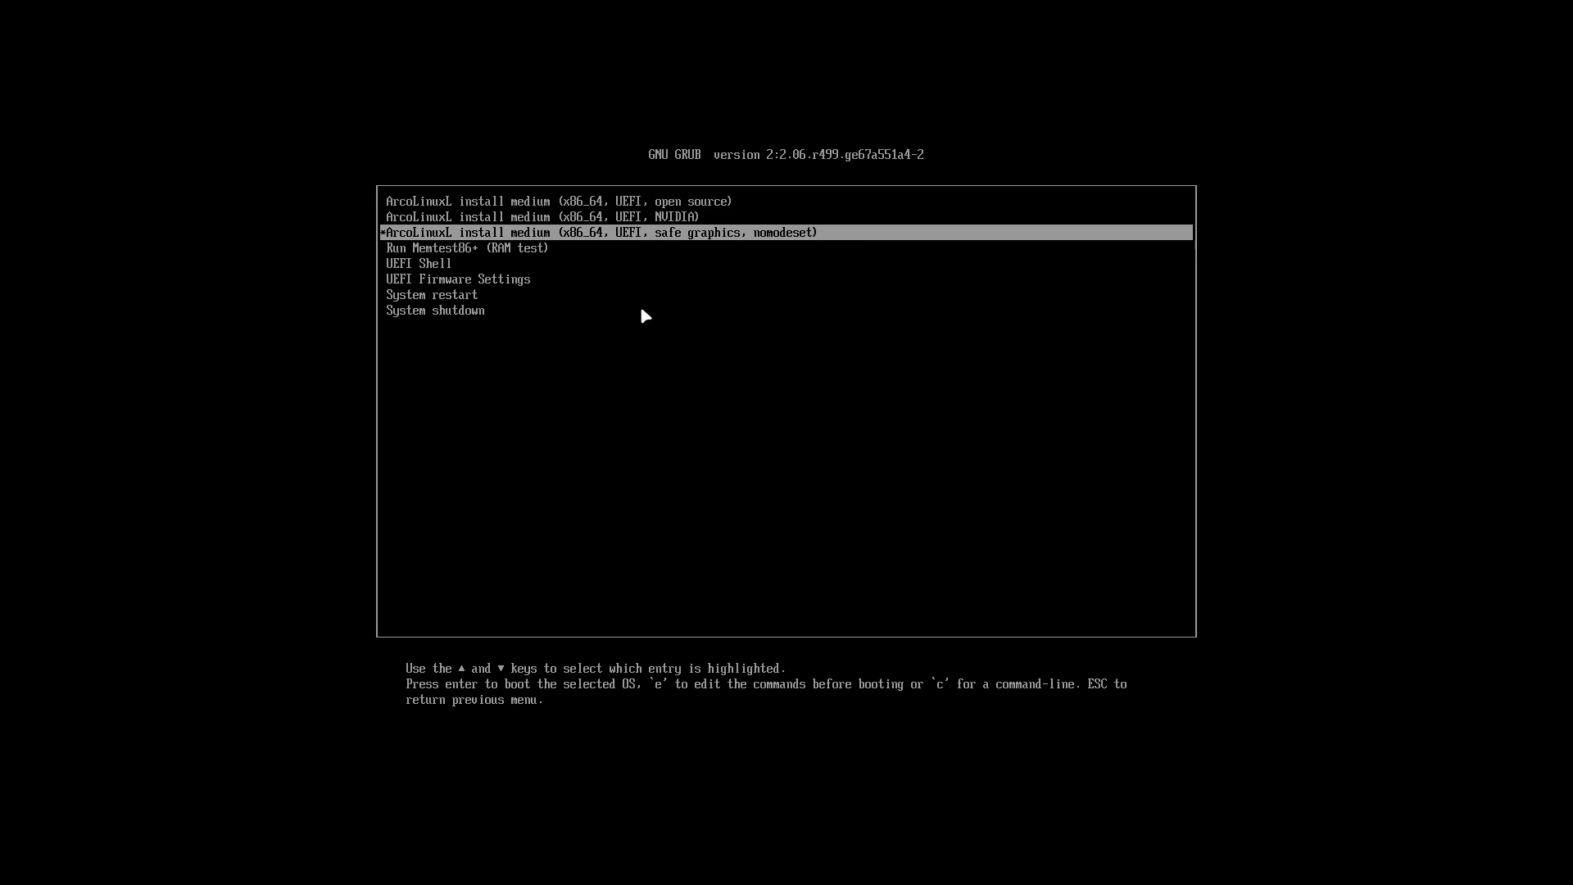
{"action": "key", "text": "Up"}
{"action": "key", "text": "Up"}
{"action": "key", "text": "Return"}
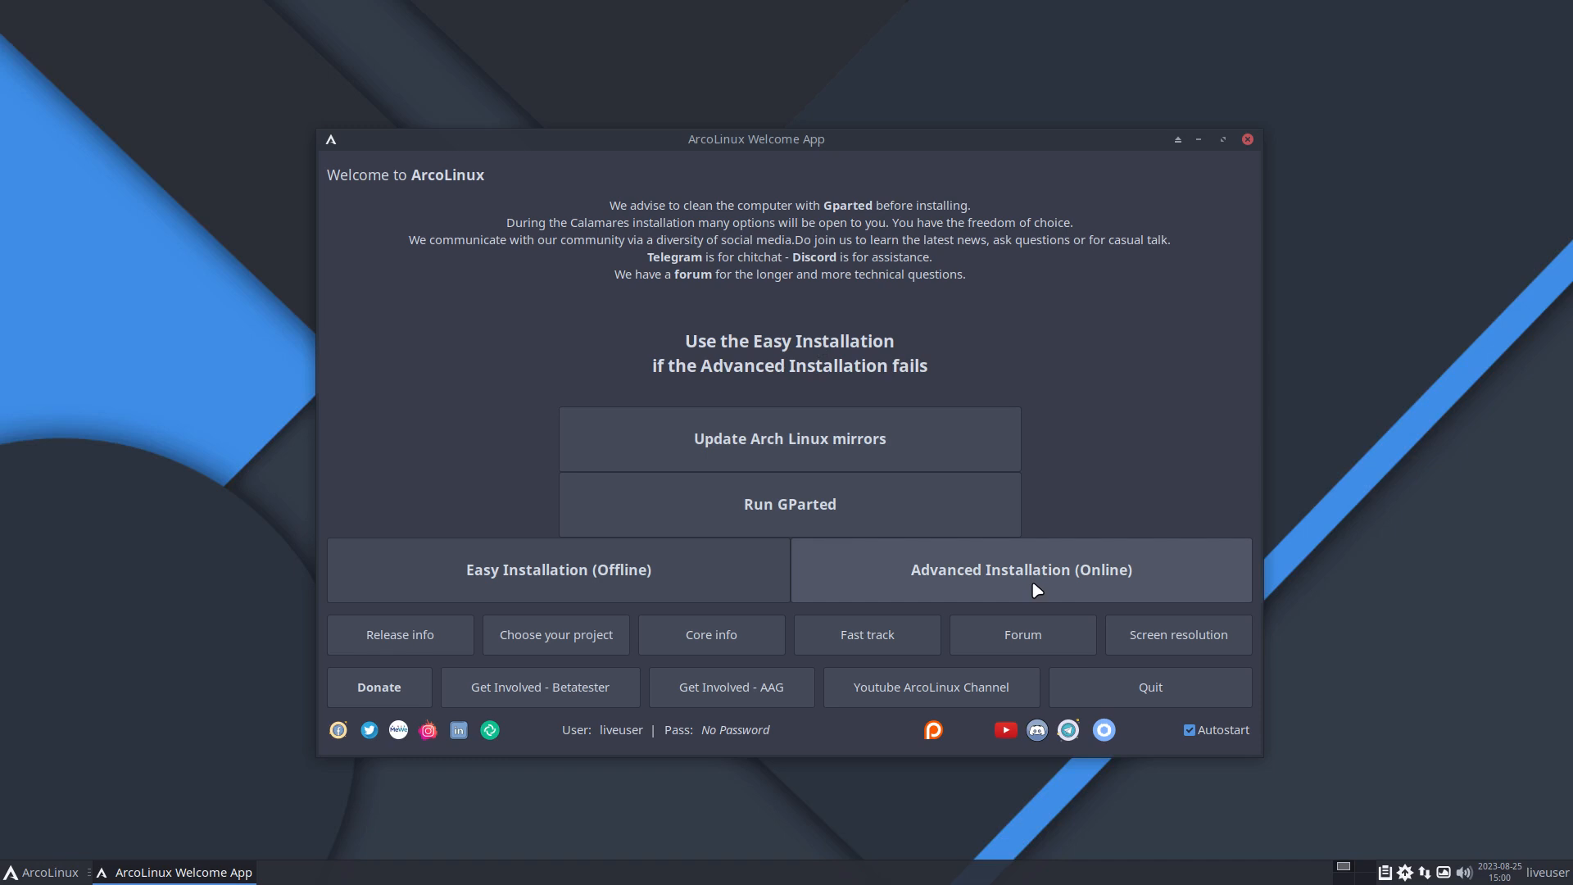
Step: Launch the offline Easy Installation and accept American English and the Europe/Brussels location
{"action": "left_click", "coordinate": [633, 572]}
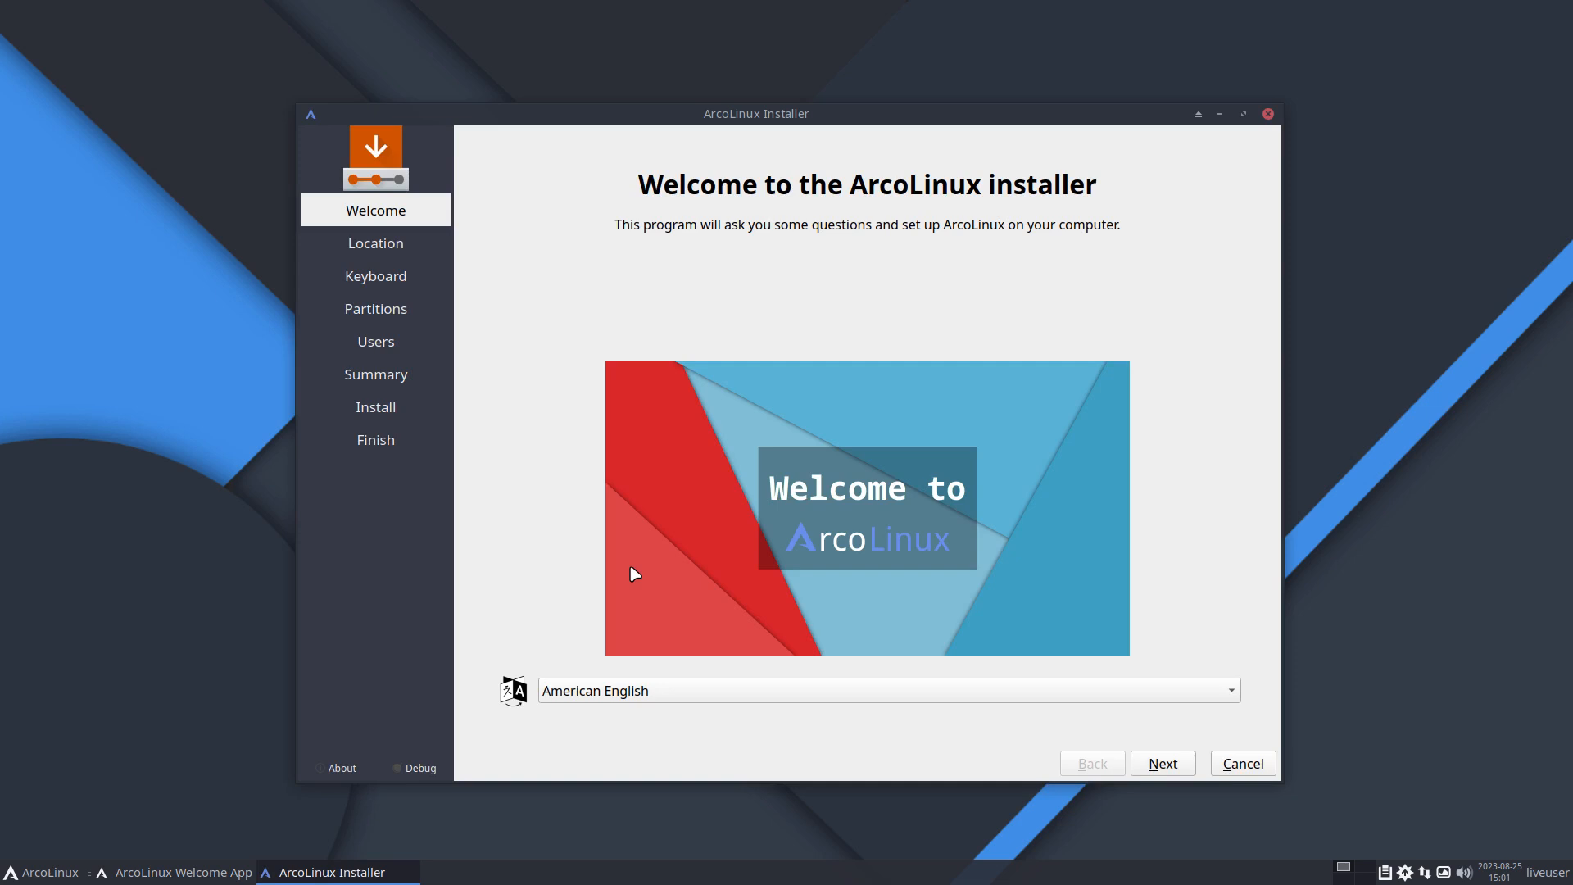
{"action": "left_click", "coordinate": [1179, 770]}
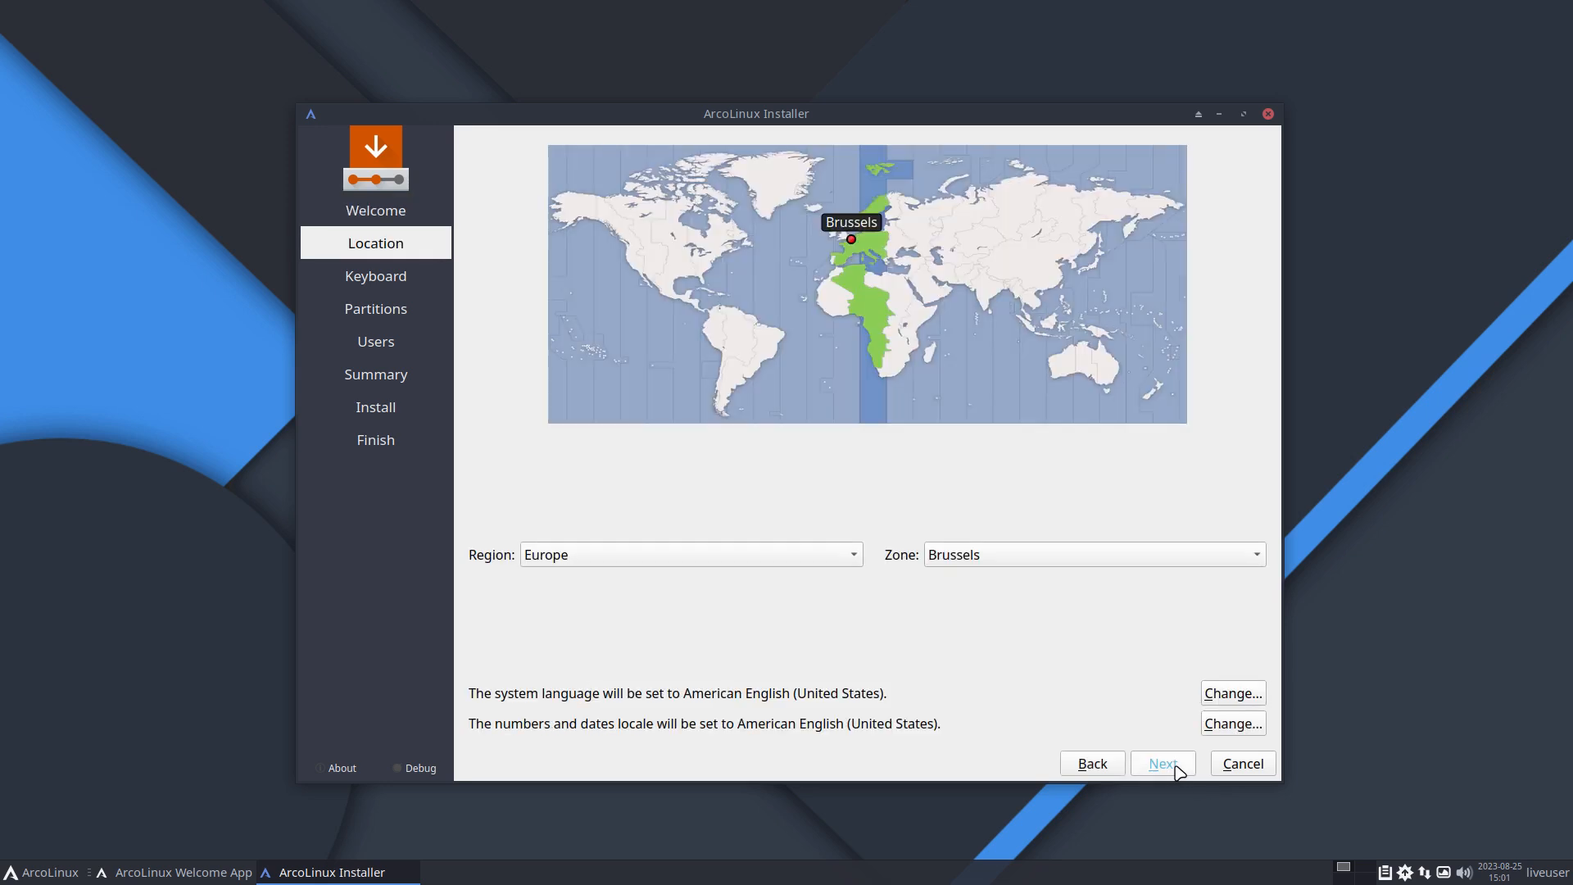
{"action": "left_click", "coordinate": [1179, 769]}
Step: Set the keyboard layout to Belgian and continue
{"action": "scroll", "coordinate": [747, 618], "scroll_direction": "up", "scroll_amount": 2}
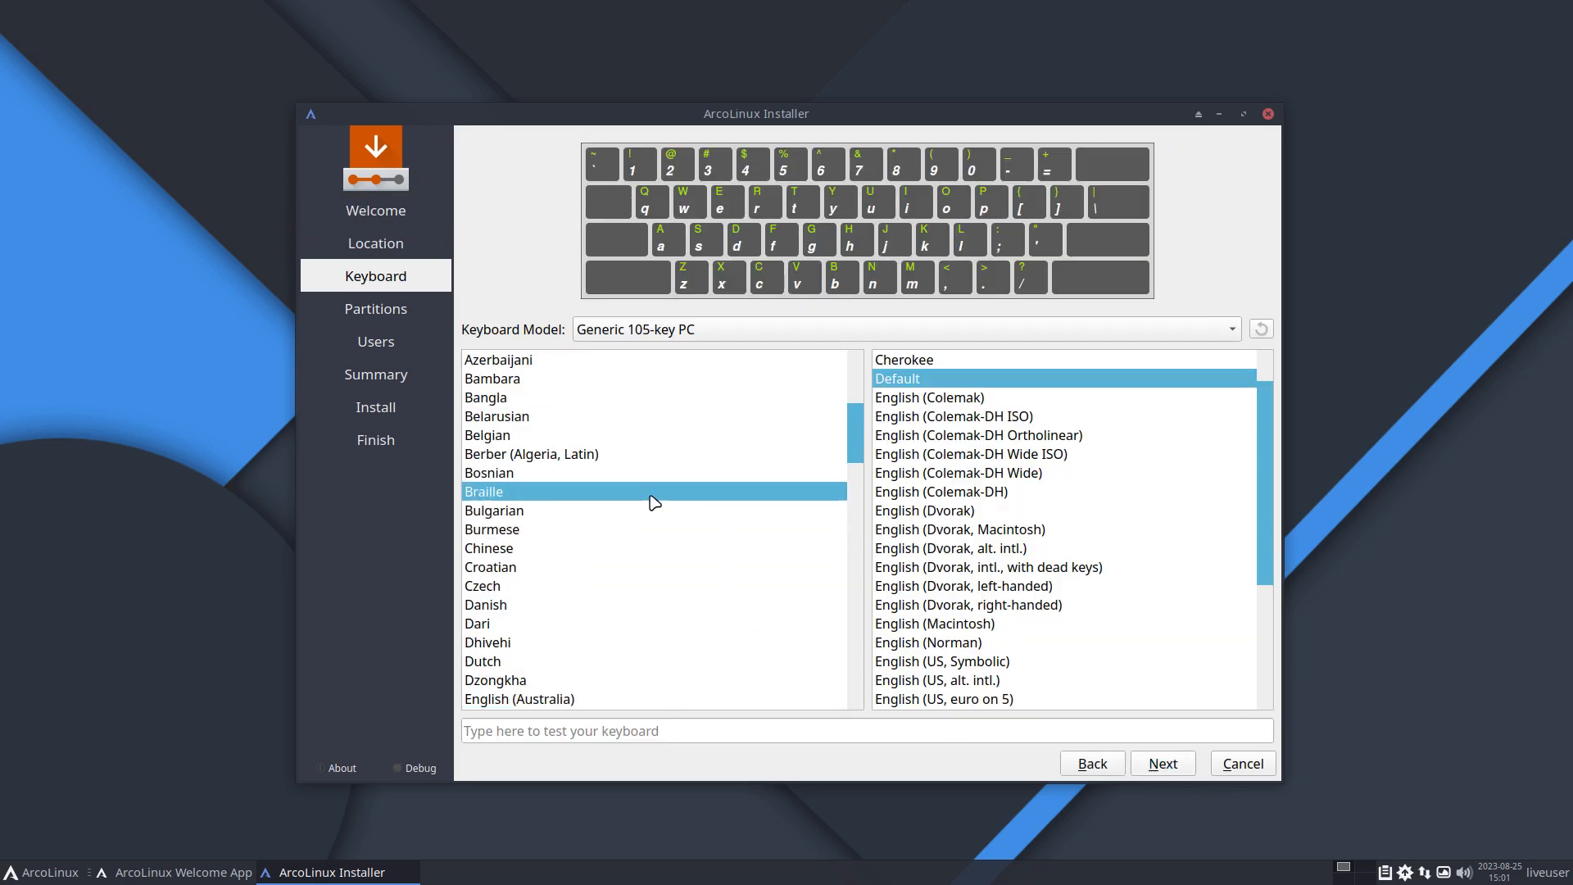
{"action": "left_click", "coordinate": [533, 437]}
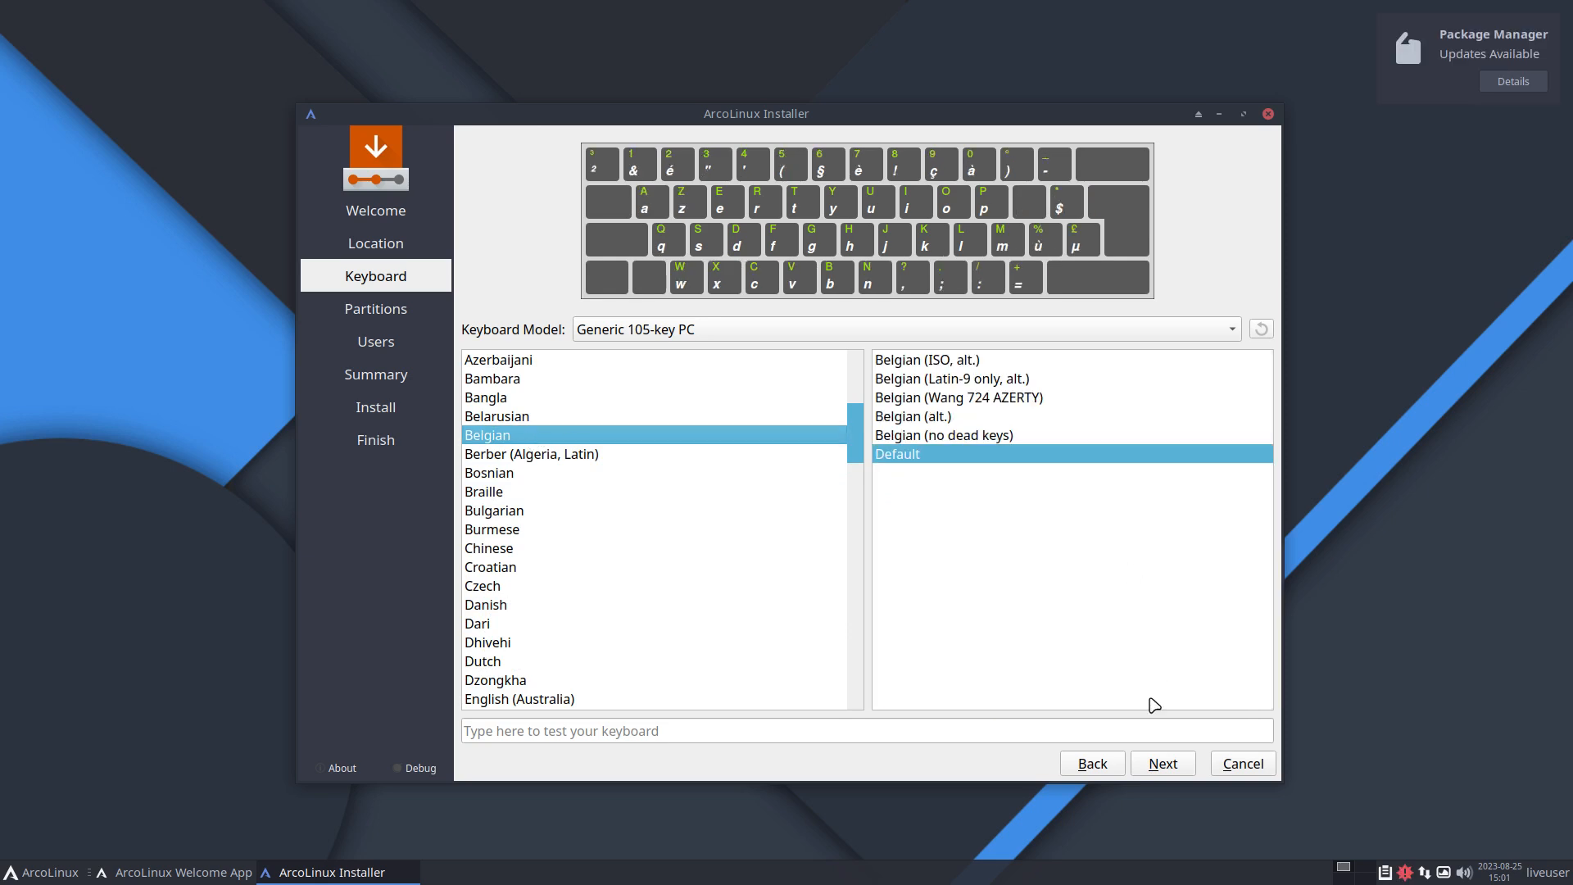
{"action": "left_click", "coordinate": [1162, 763]}
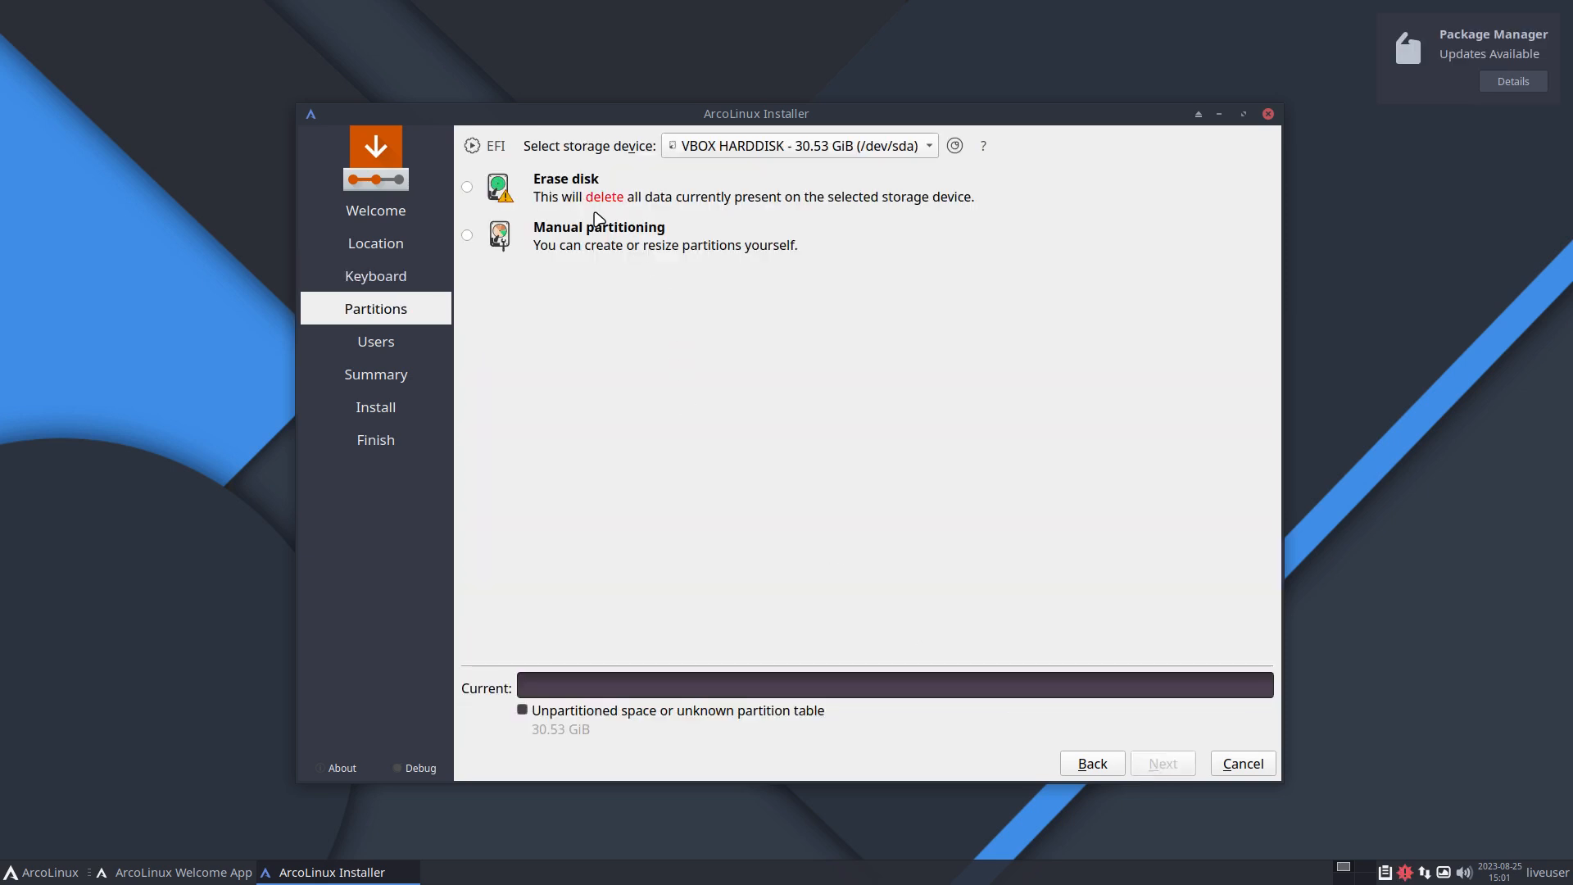
Step: Choose to erase the disk with ext4 and Swap (no Hibernate), then continue
{"action": "left_click", "coordinate": [594, 207]}
{"action": "left_click", "coordinate": [620, 238]}
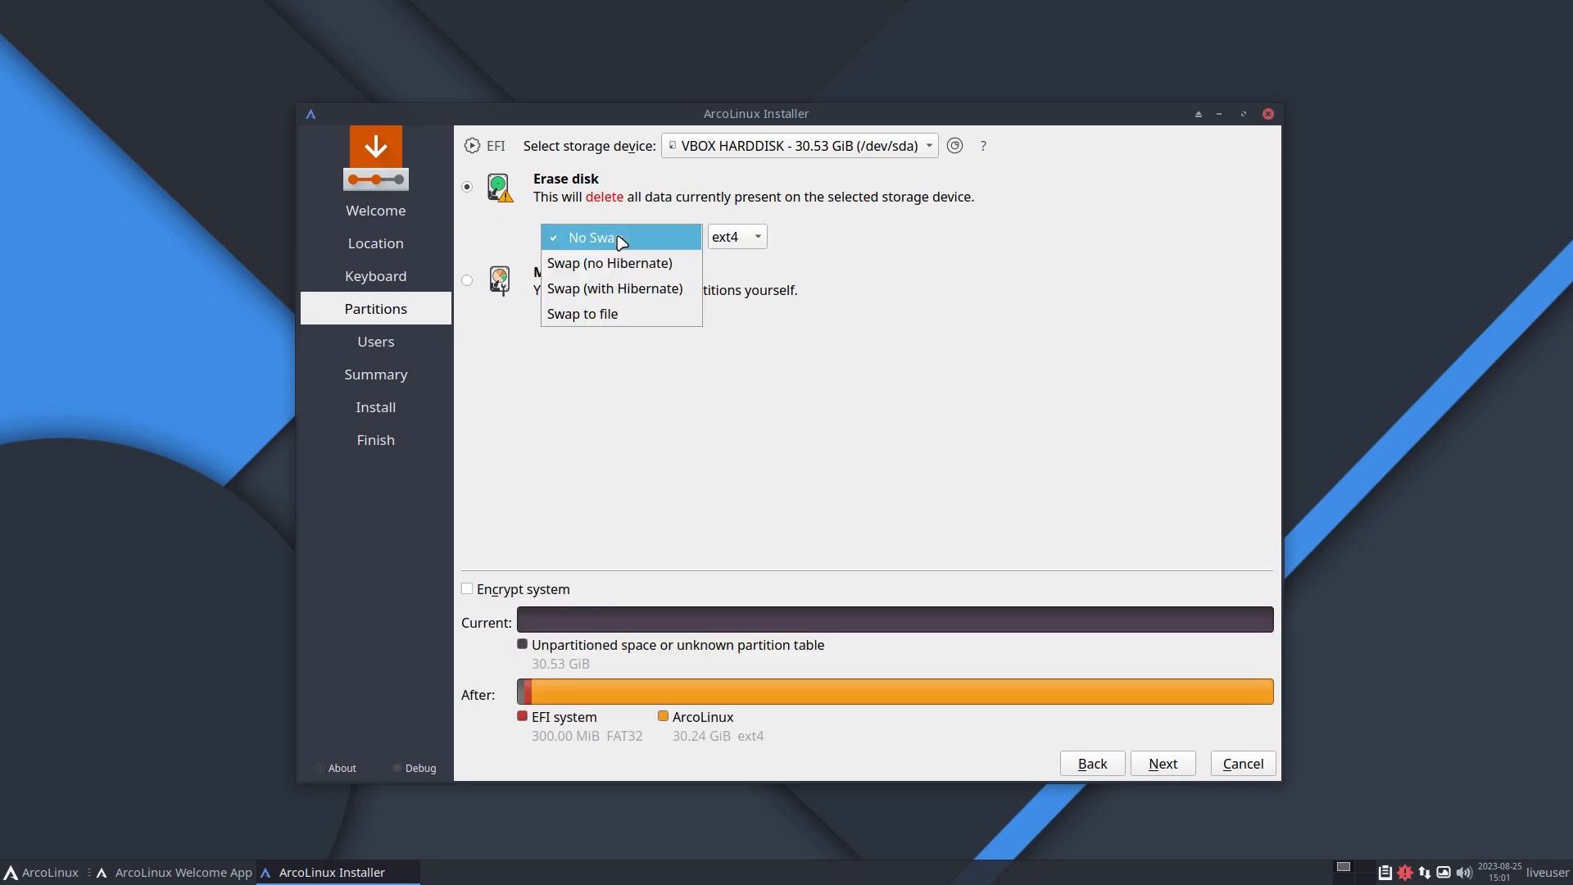
{"action": "left_click", "coordinate": [737, 247]}
{"action": "left_click", "coordinate": [738, 248]}
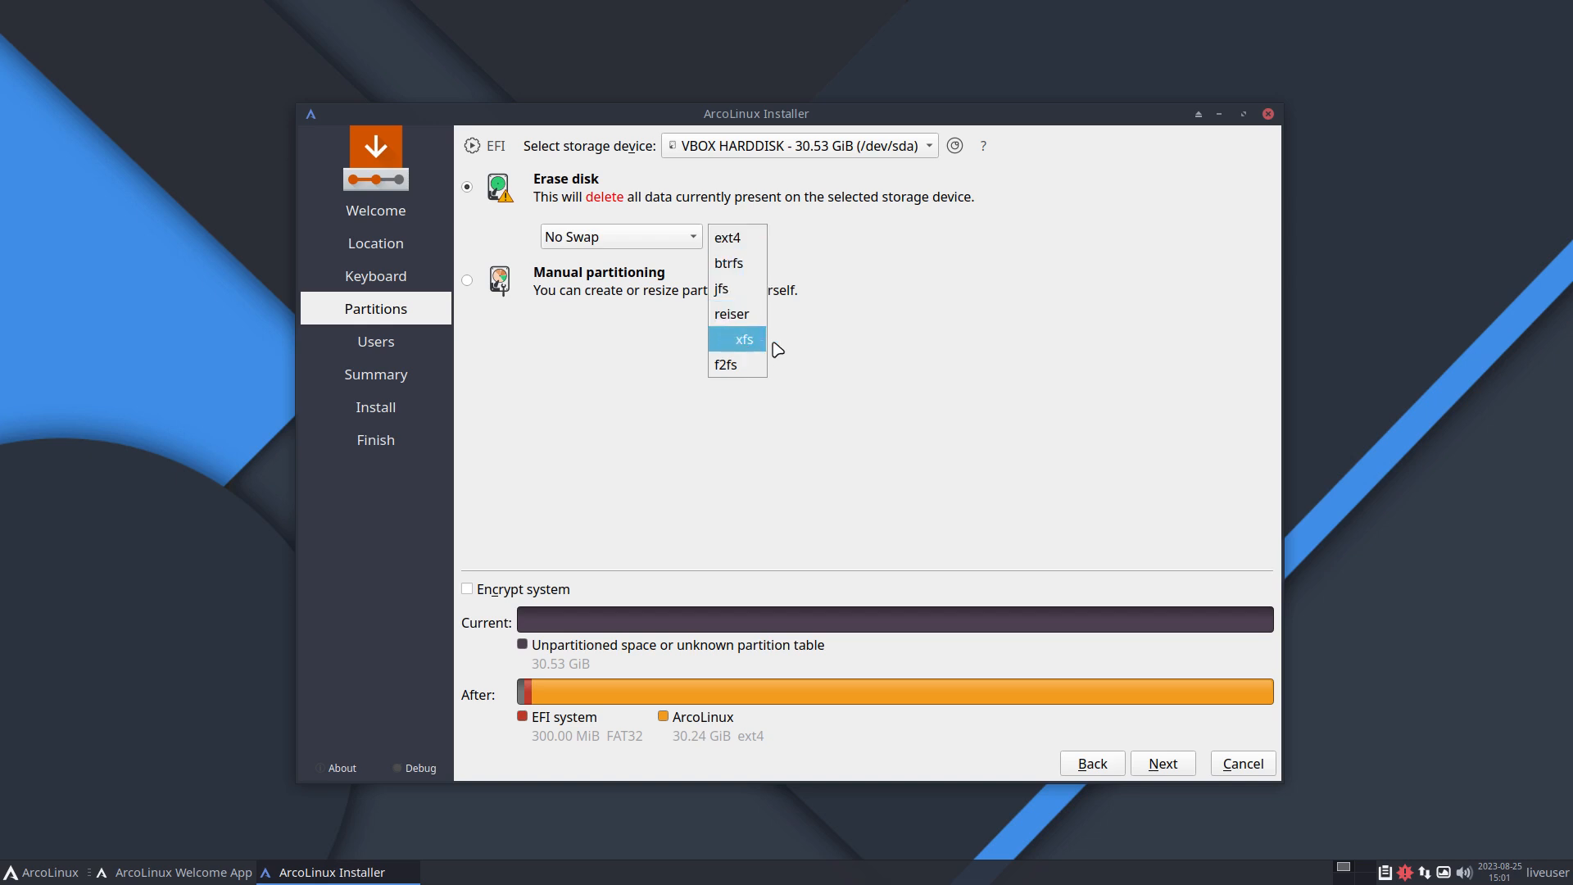
{"action": "left_click", "coordinate": [926, 364]}
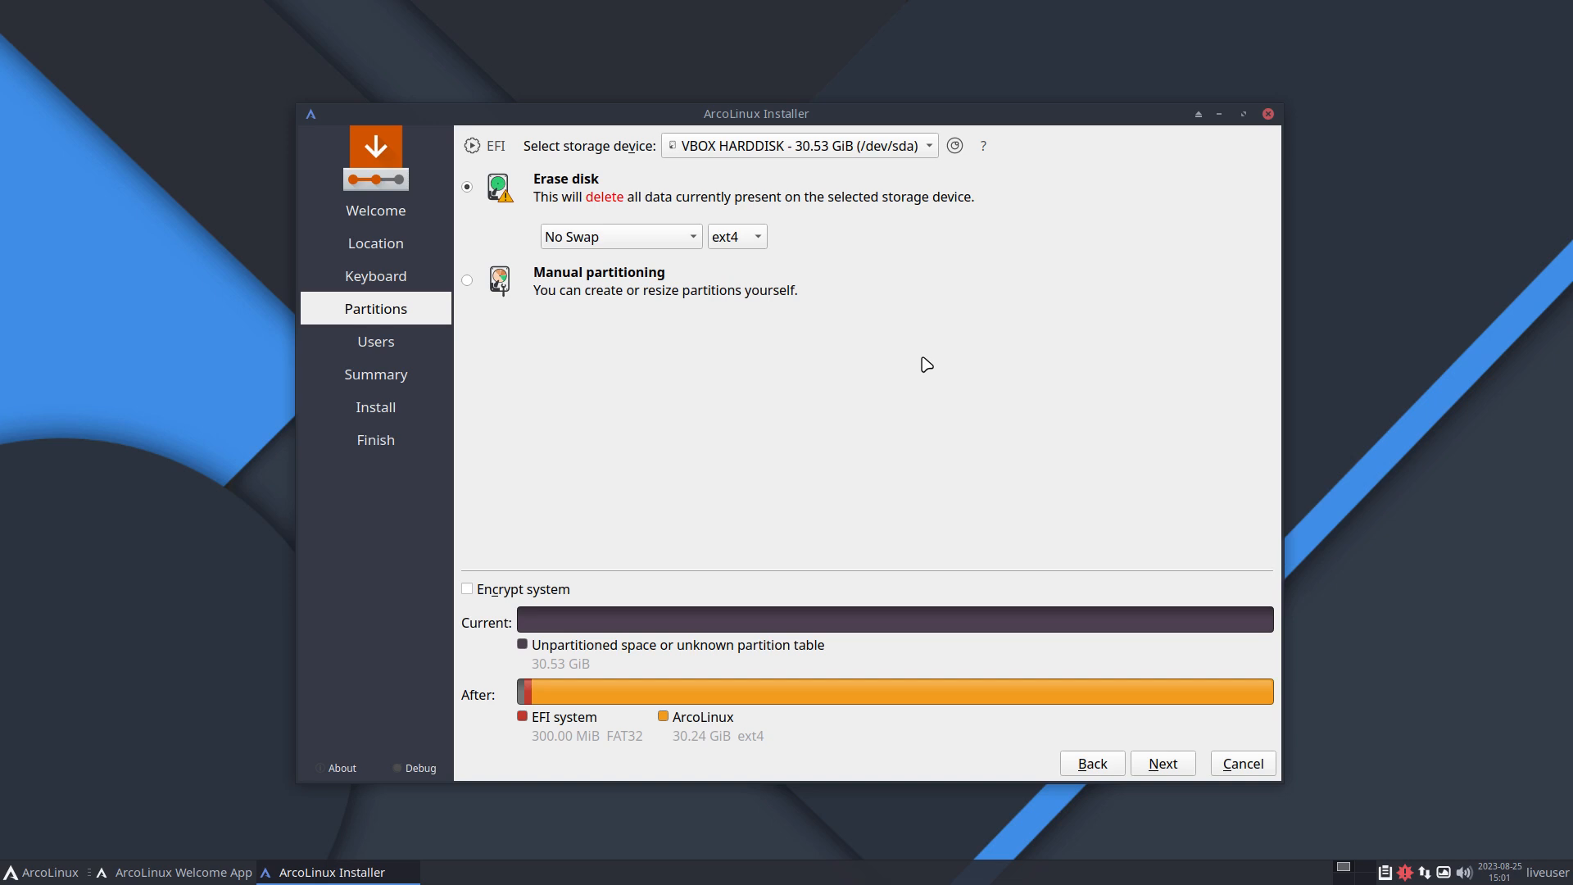
{"action": "left_click", "coordinate": [625, 237]}
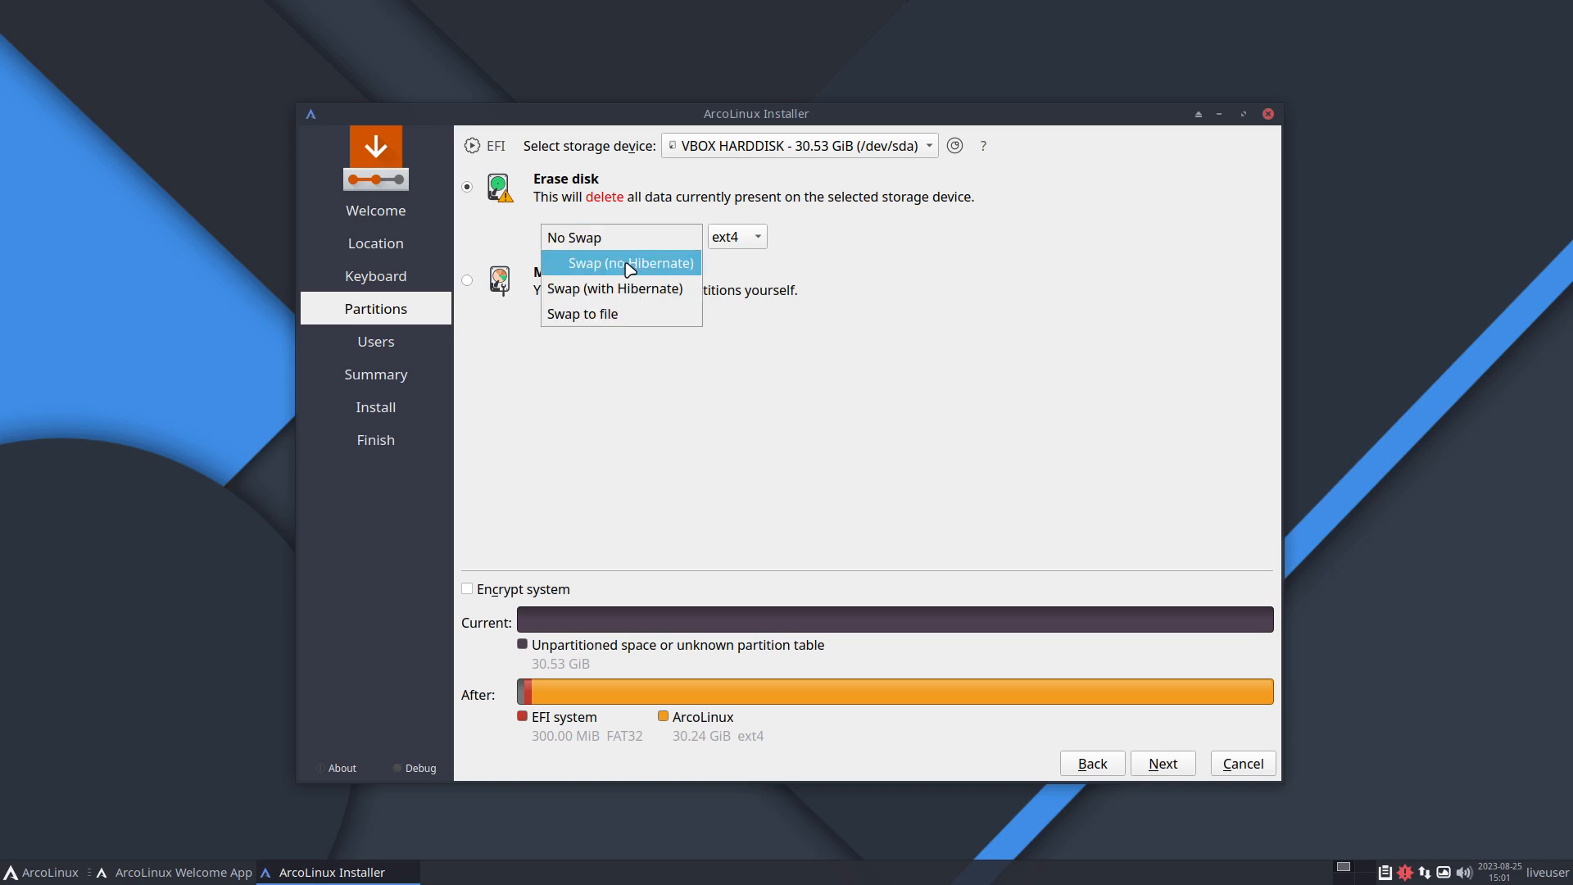
{"action": "left_click", "coordinate": [628, 261]}
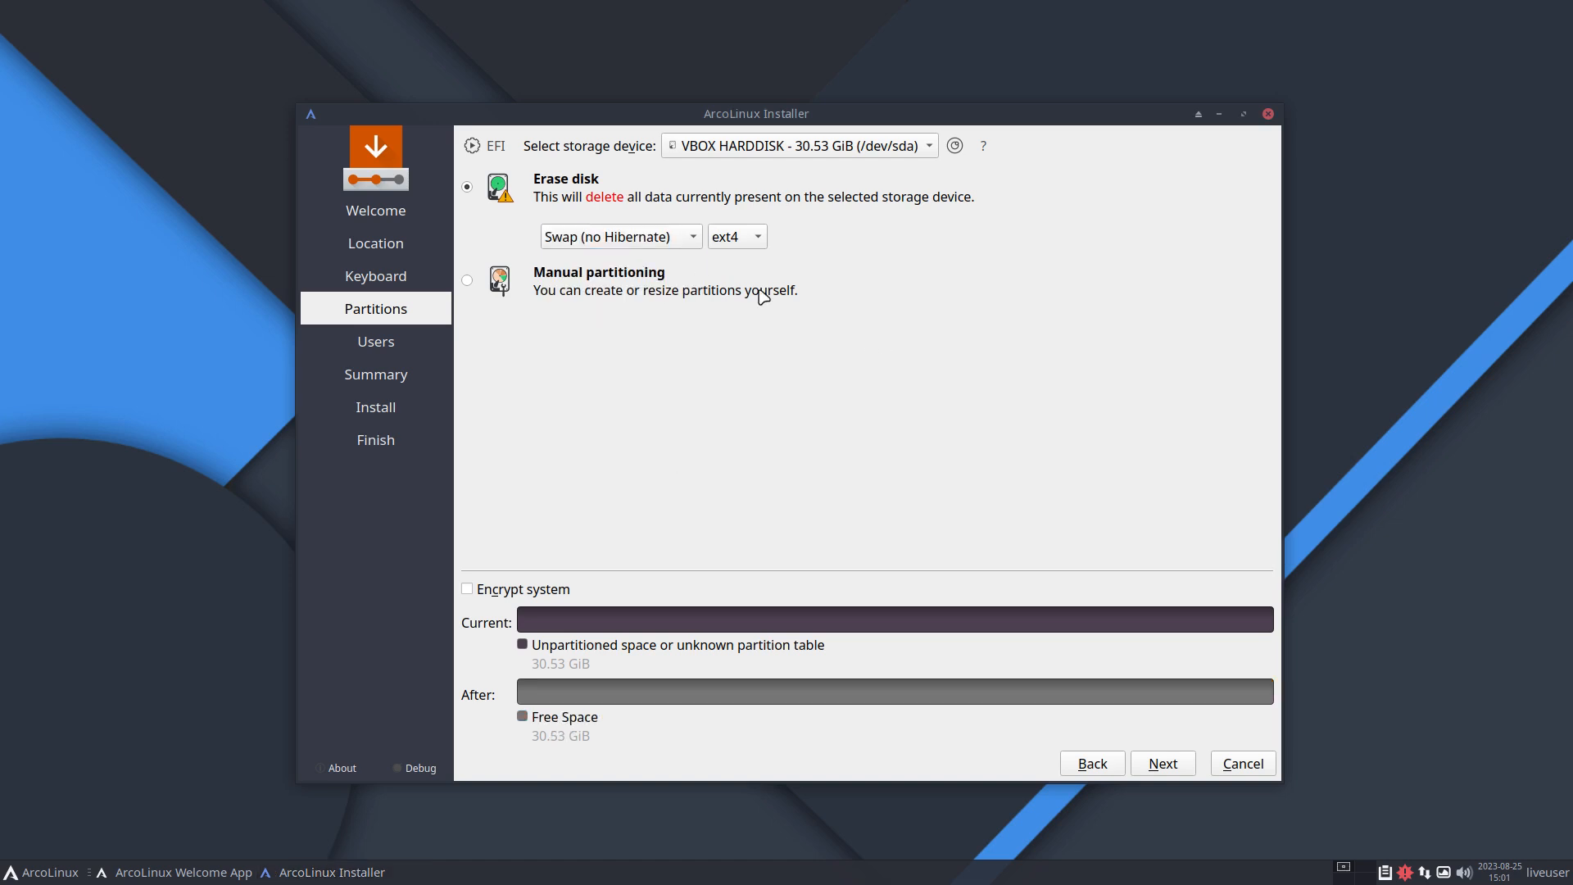
{"action": "left_click", "coordinate": [1161, 763]}
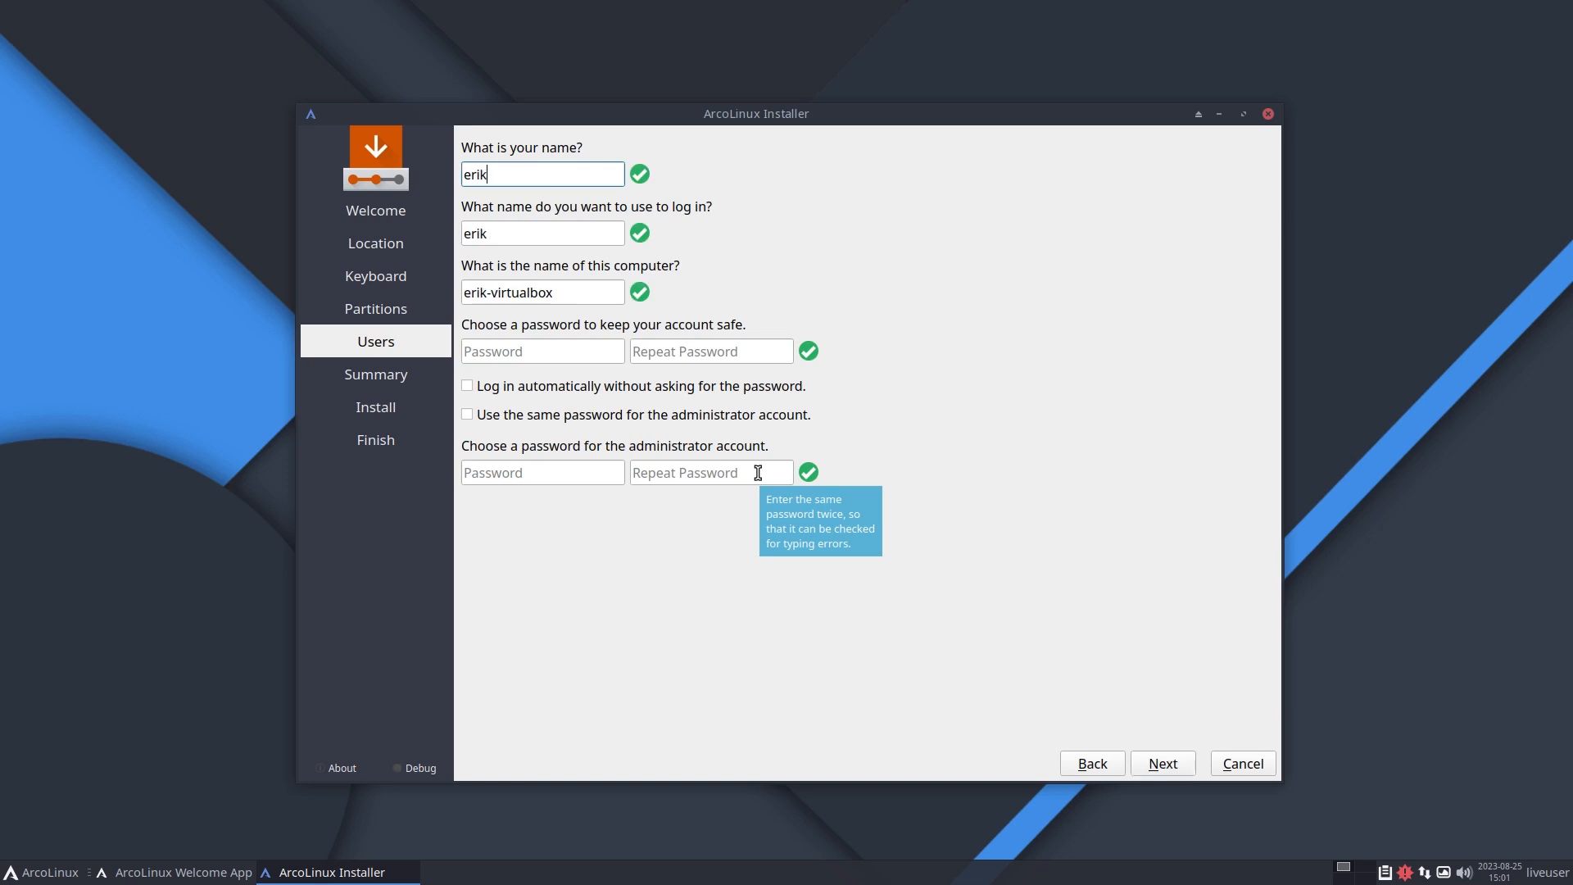
Step: Enter the user's name and fill in the account password and its repetition
{"action": "key", "text": "Tab"}
{"action": "key", "text": "Tab"}
{"action": "key", "text": "Tab"}
{"action": "key", "text": "Tab"}
Step: Enable automatic login and using the same password for the administrator account, then continue
{"action": "key", "text": "Tab"}
{"action": "key", "text": "Tab"}
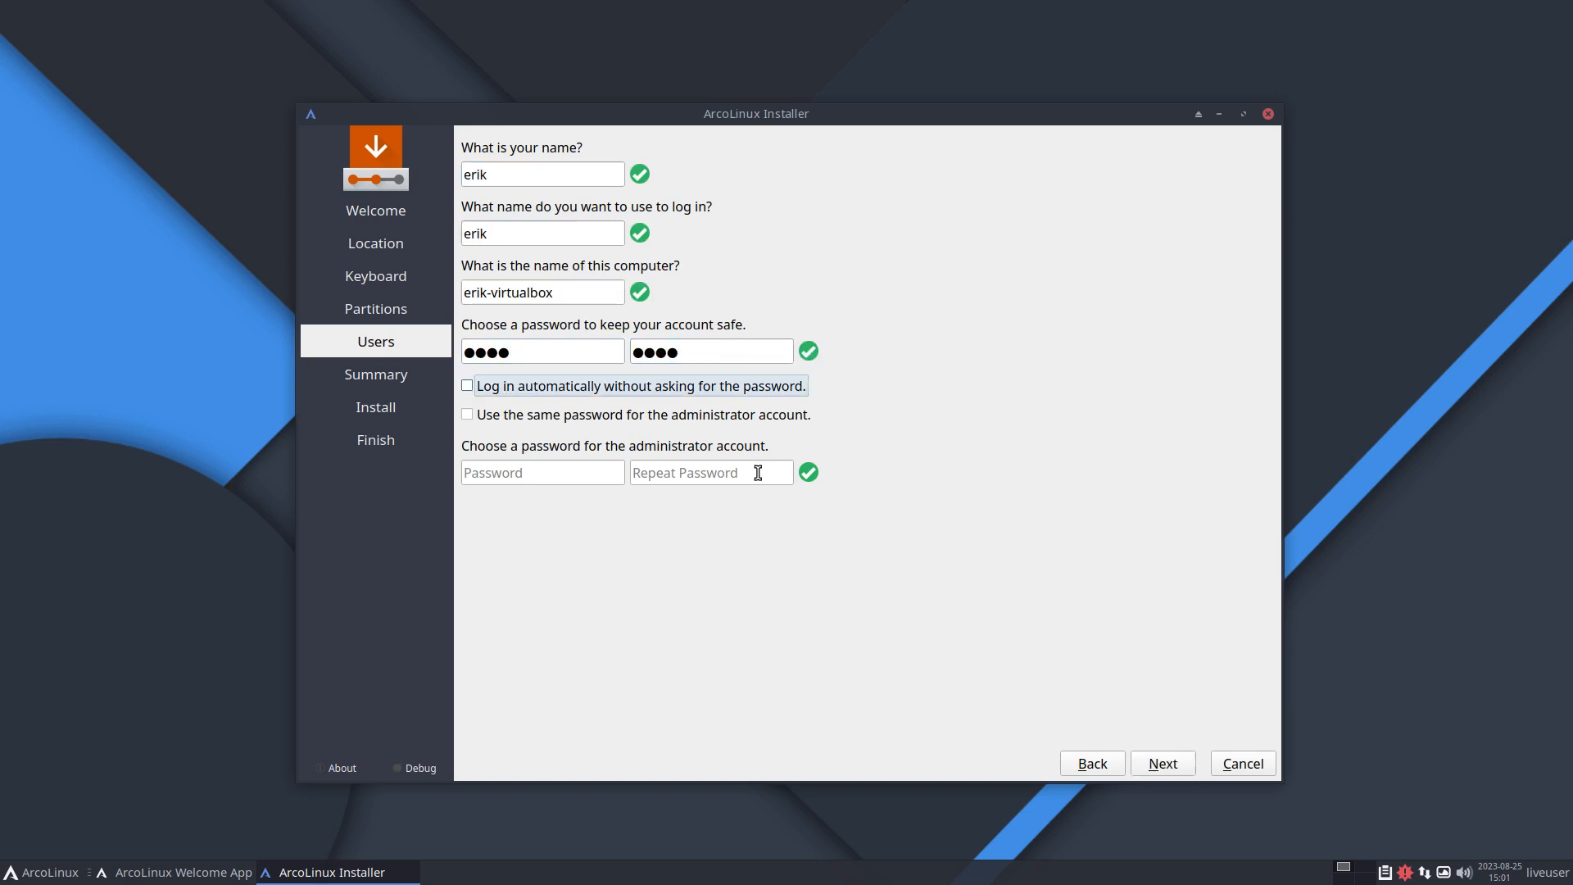
{"action": "key", "text": "space"}
{"action": "key", "text": "Tab"}
{"action": "left_click", "coordinate": [539, 387]}
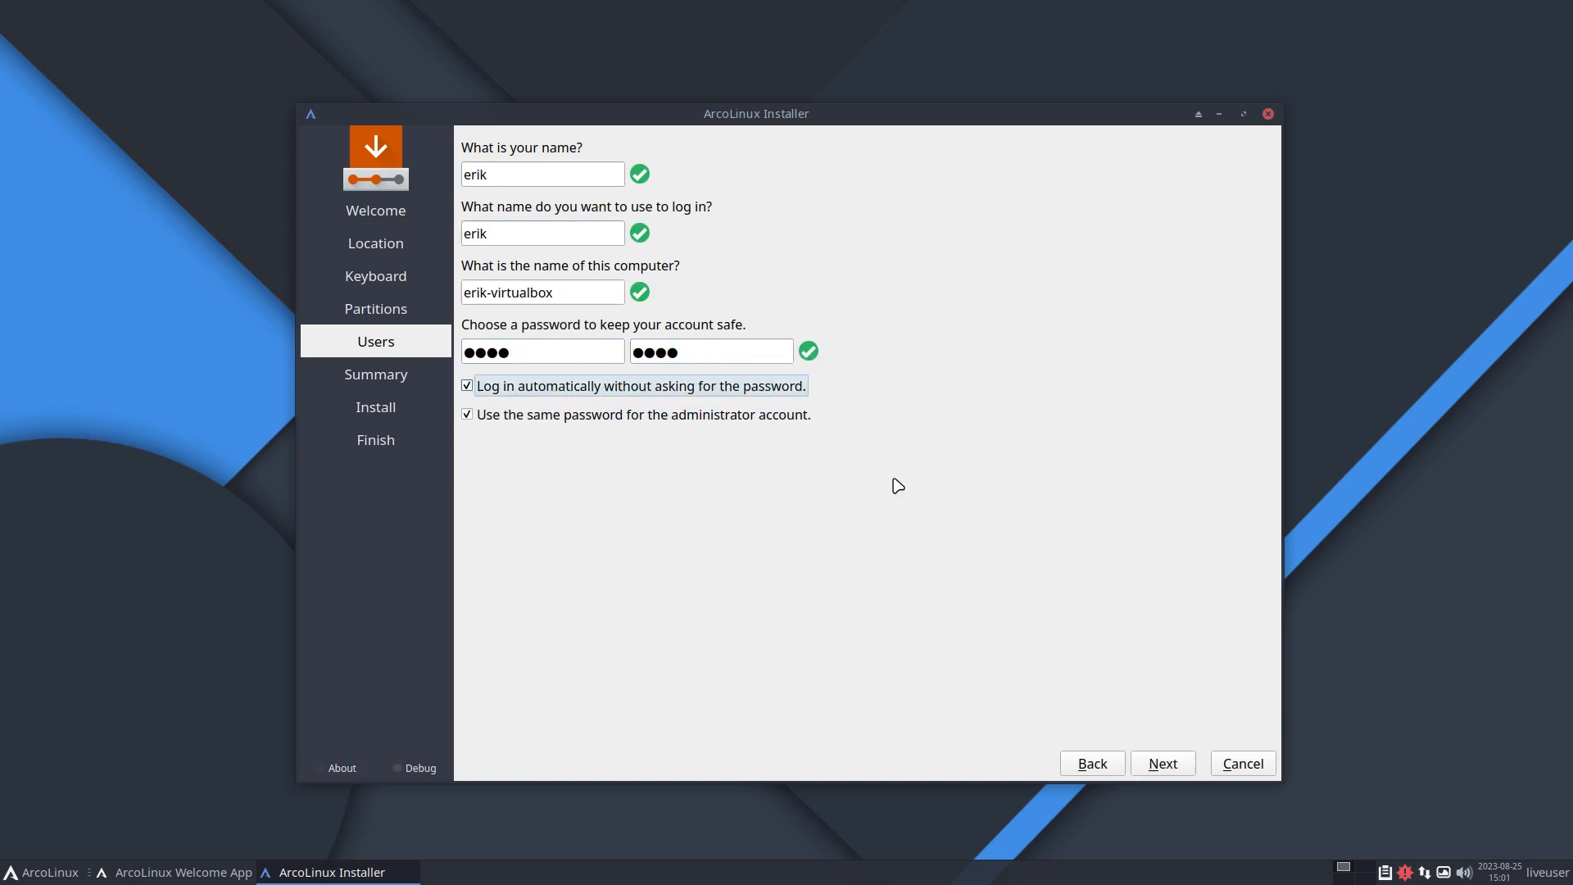
{"action": "left_click", "coordinate": [1193, 764]}
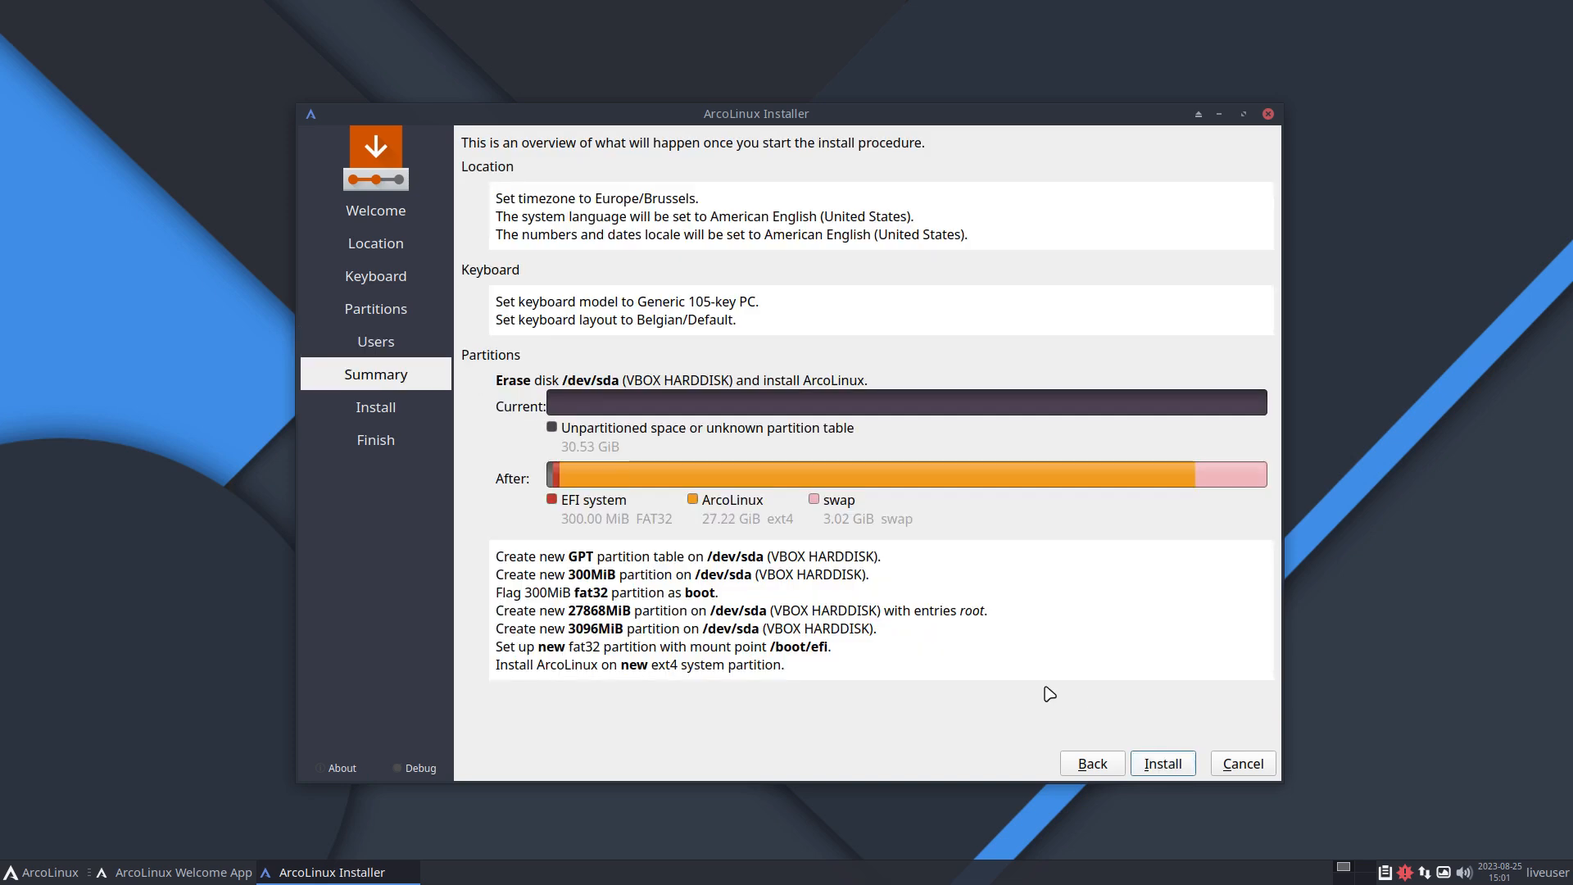
Step: Start the installation and confirm installing now
{"action": "left_click", "coordinate": [1172, 760]}
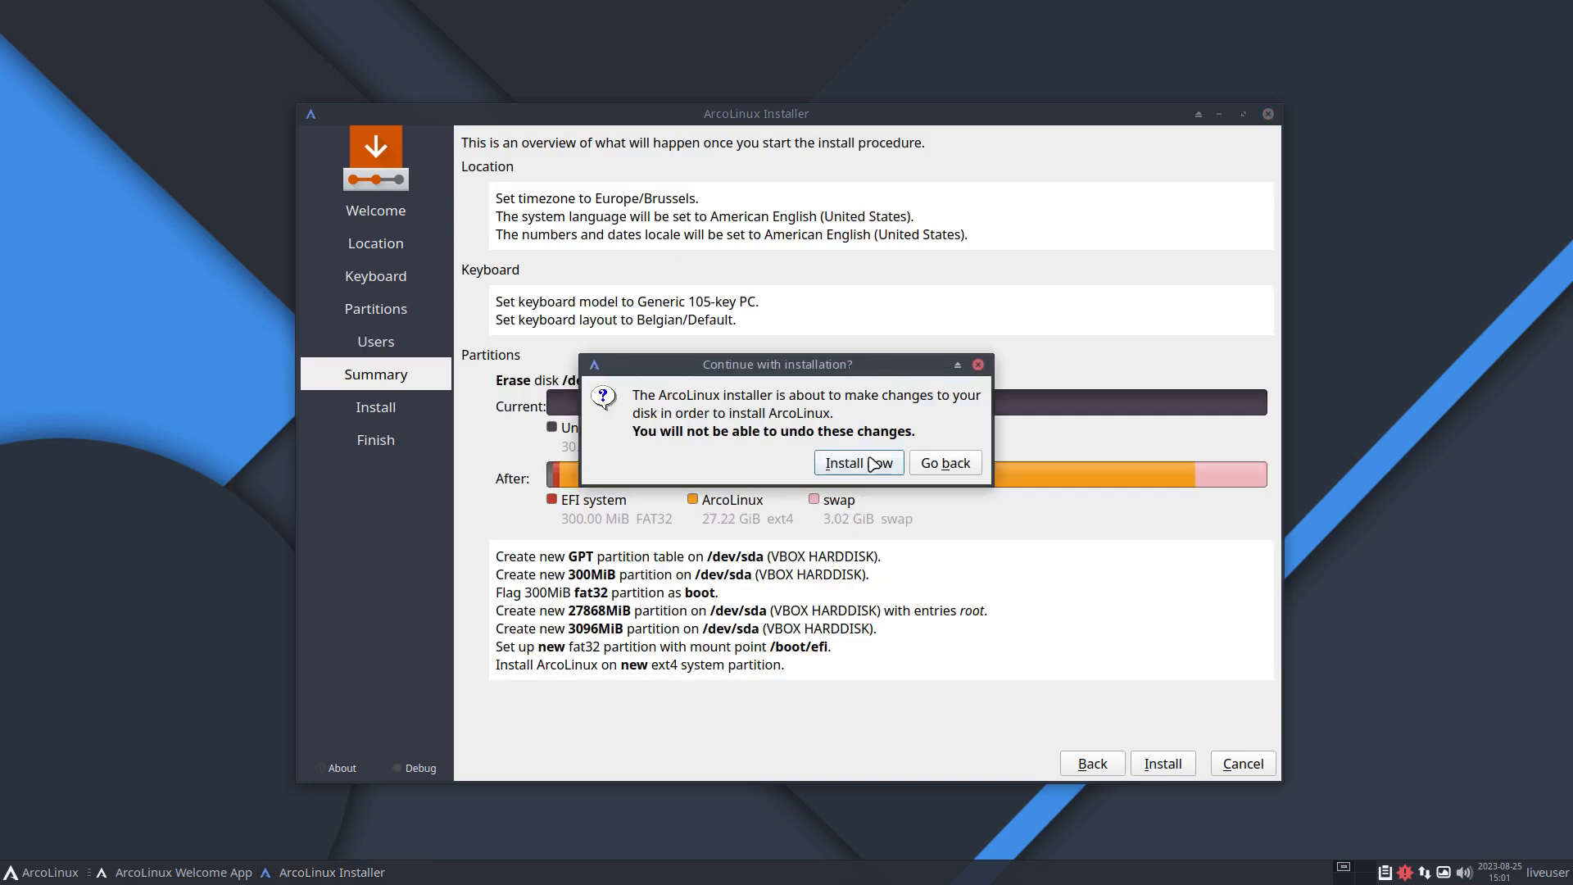
{"action": "key", "text": "Escape"}
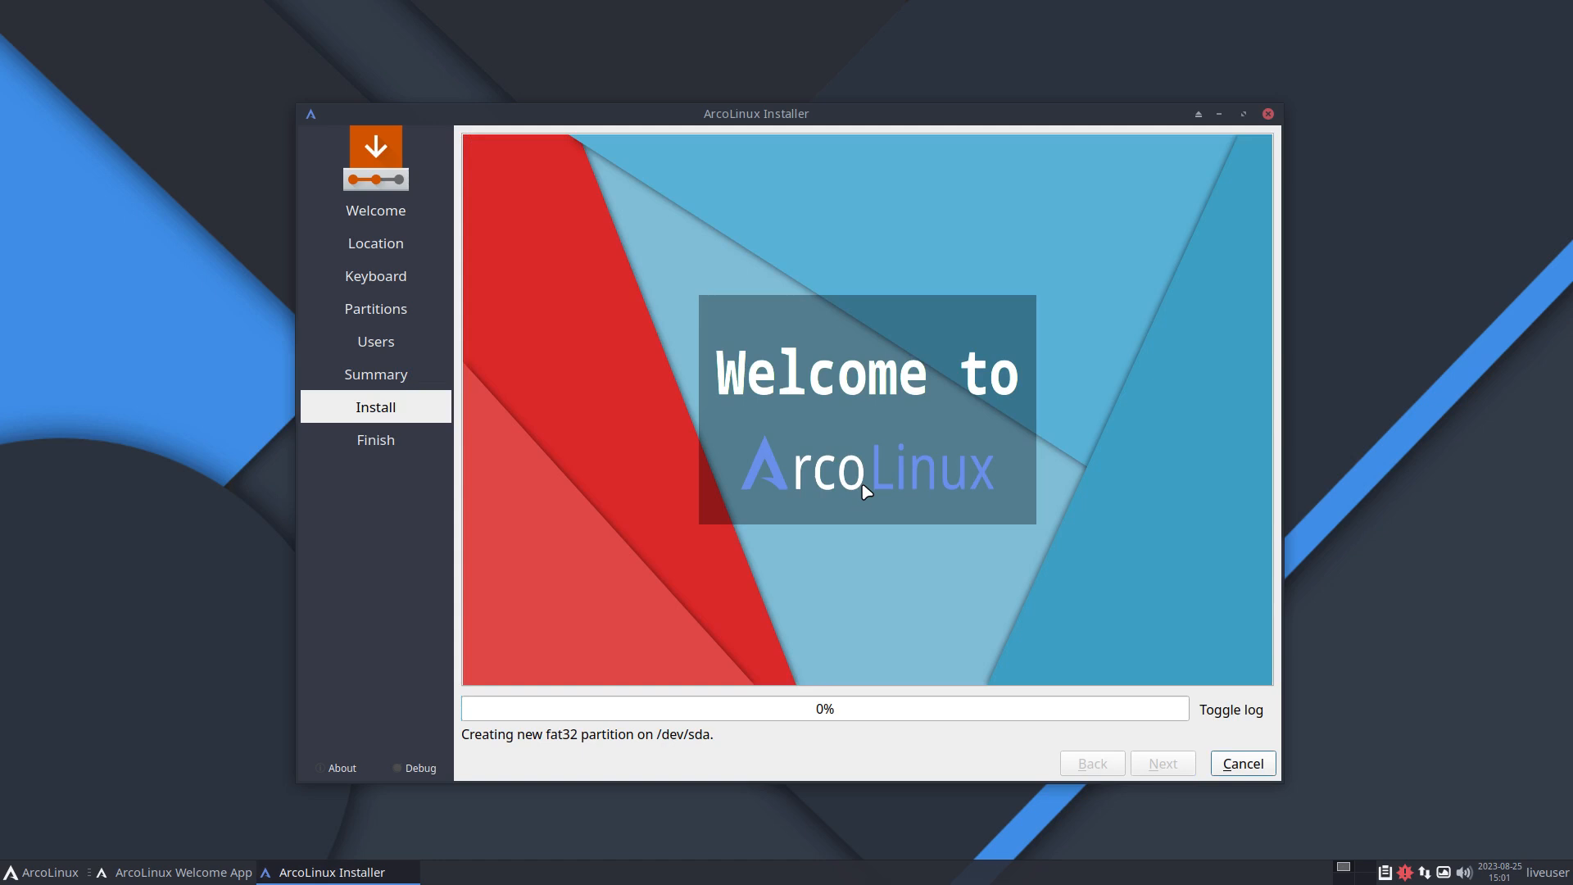